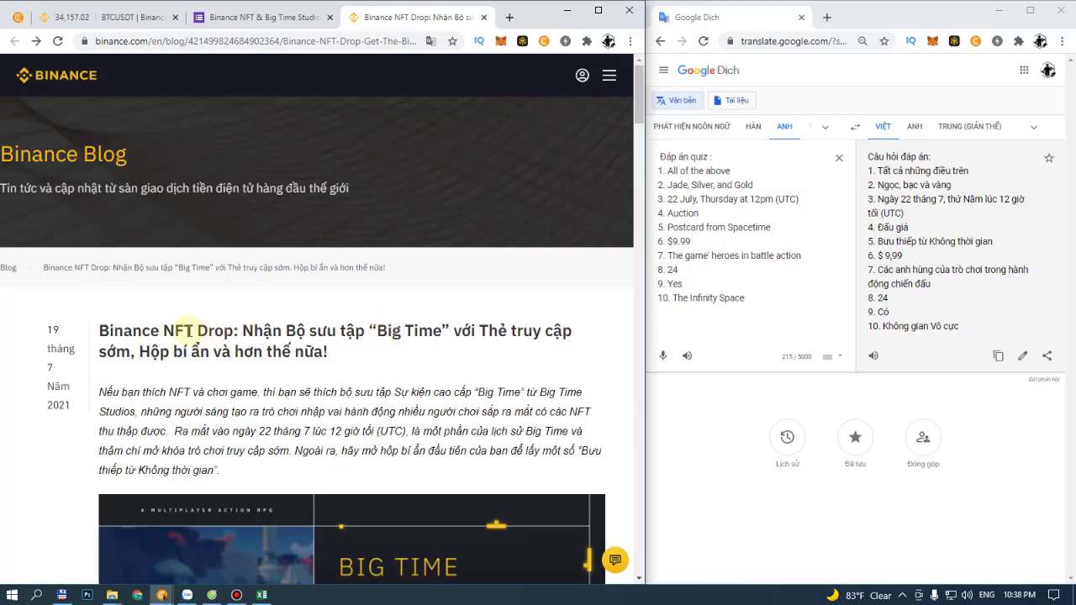
# Step: Scroll through the current page, then switch to the Big Time Scholar Quiz form
pyautogui.scroll(-1, 437, 269)
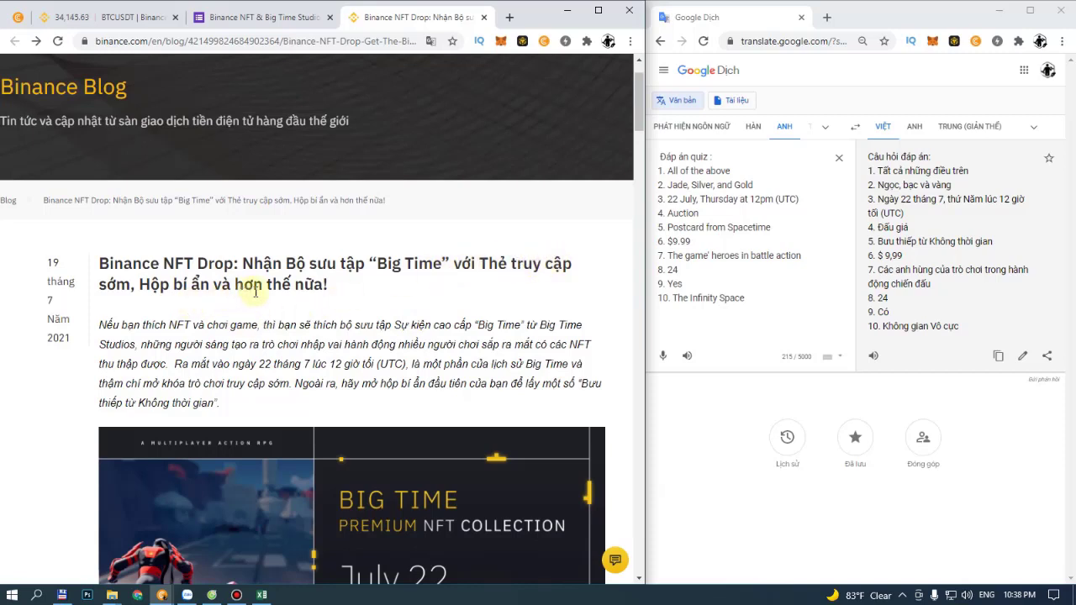
pyautogui.scroll(-4, 255, 290)
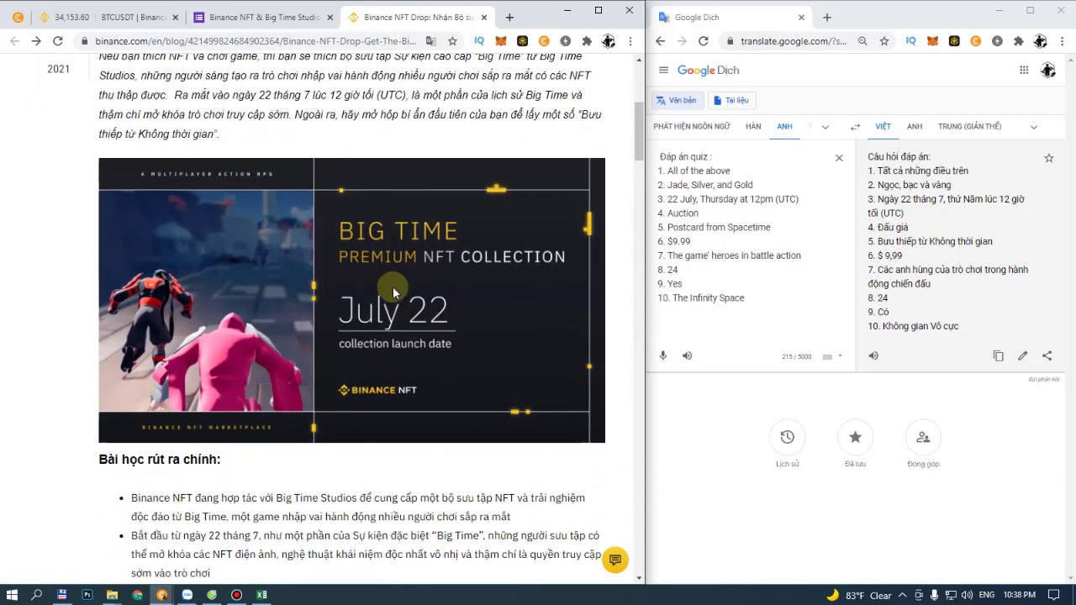
pyautogui.scroll(3, 393, 290)
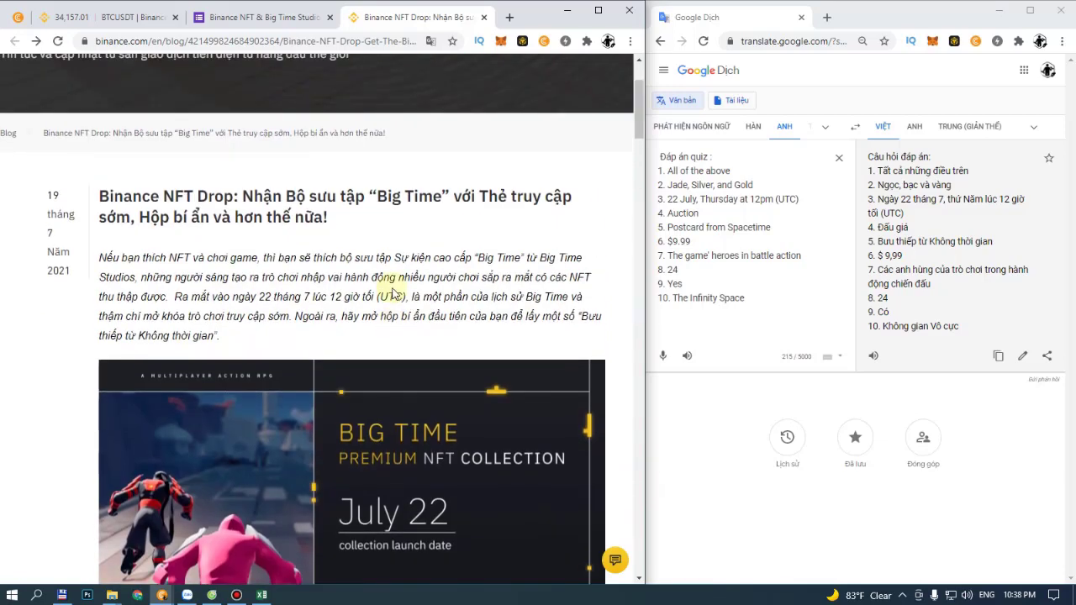
pyautogui.scroll(-5, 393, 294)
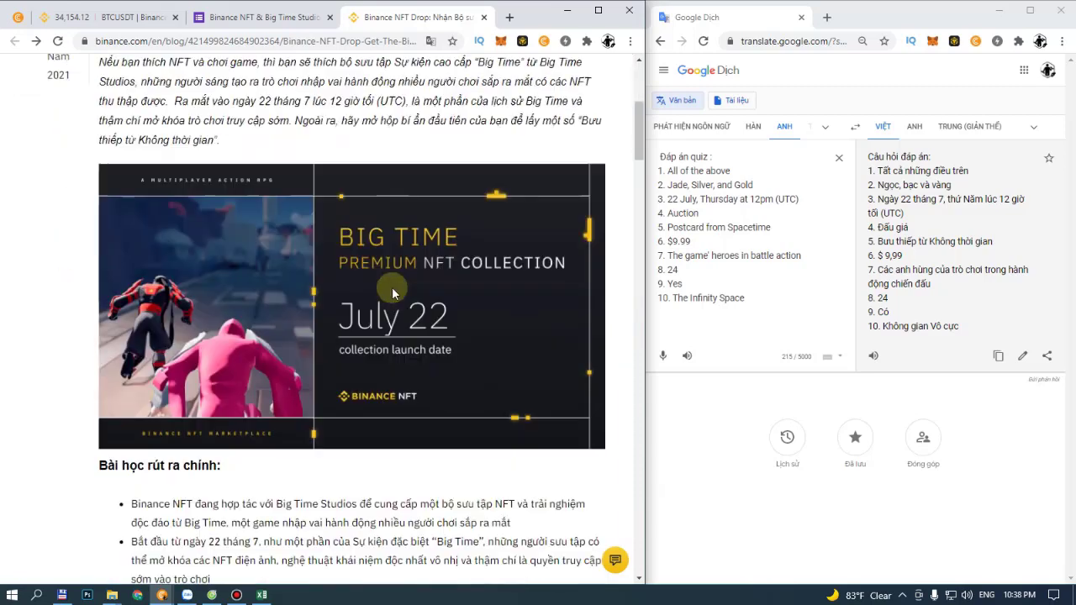
pyautogui.scroll(-1, 393, 293)
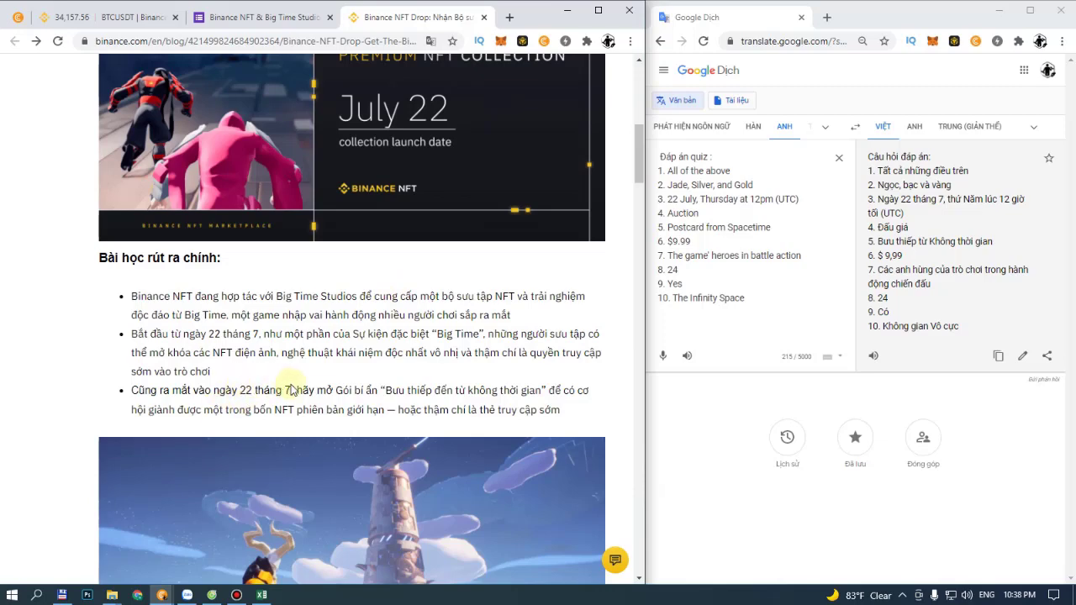
pyautogui.scroll(6, 345, 386)
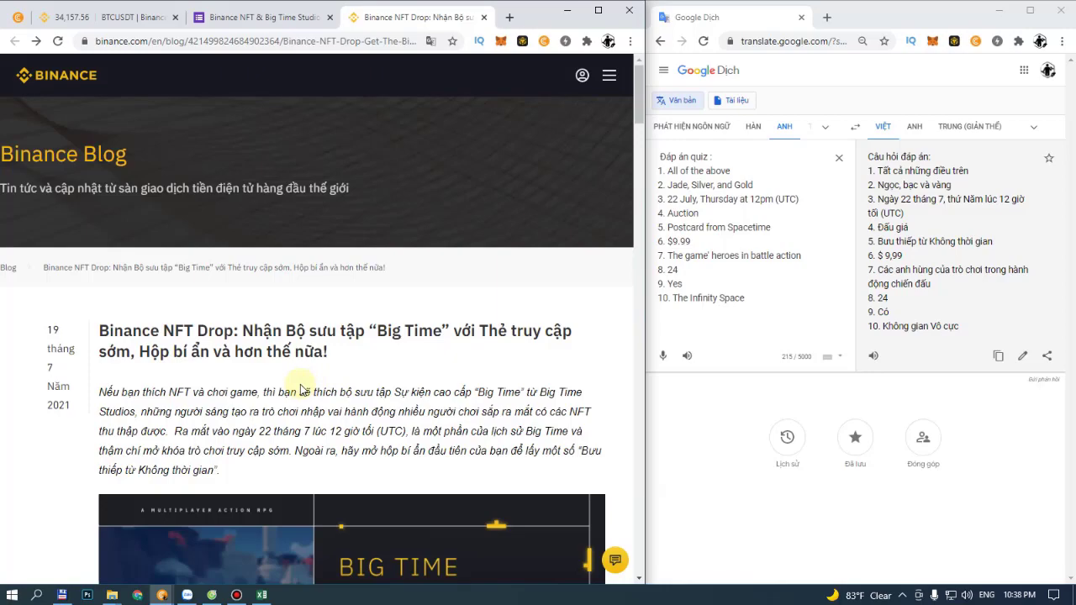
pyautogui.scroll(-12, 300, 389)
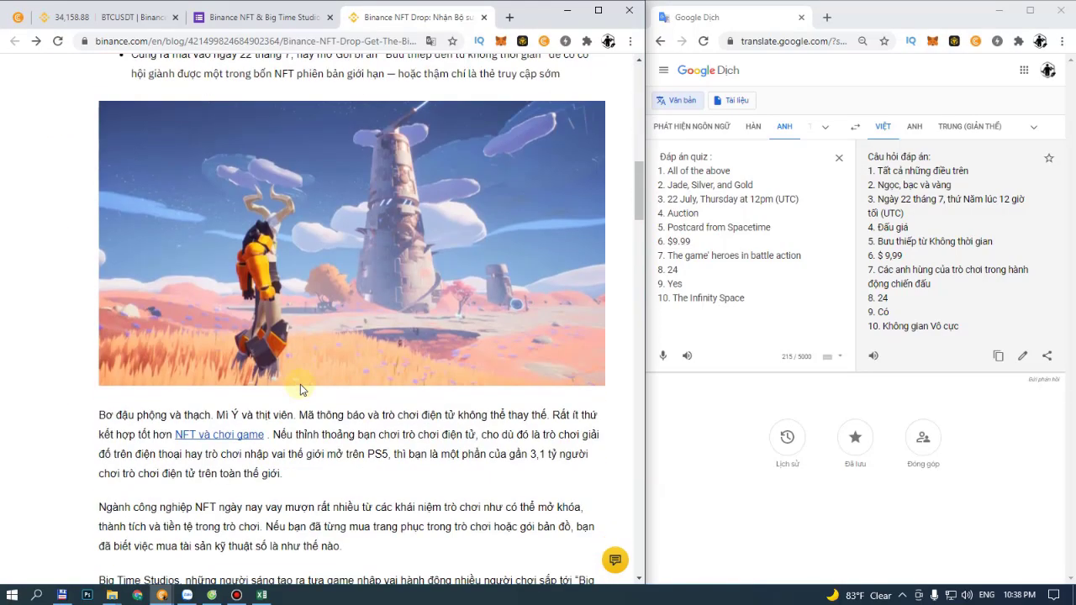
pyautogui.scroll(-6, 300, 386)
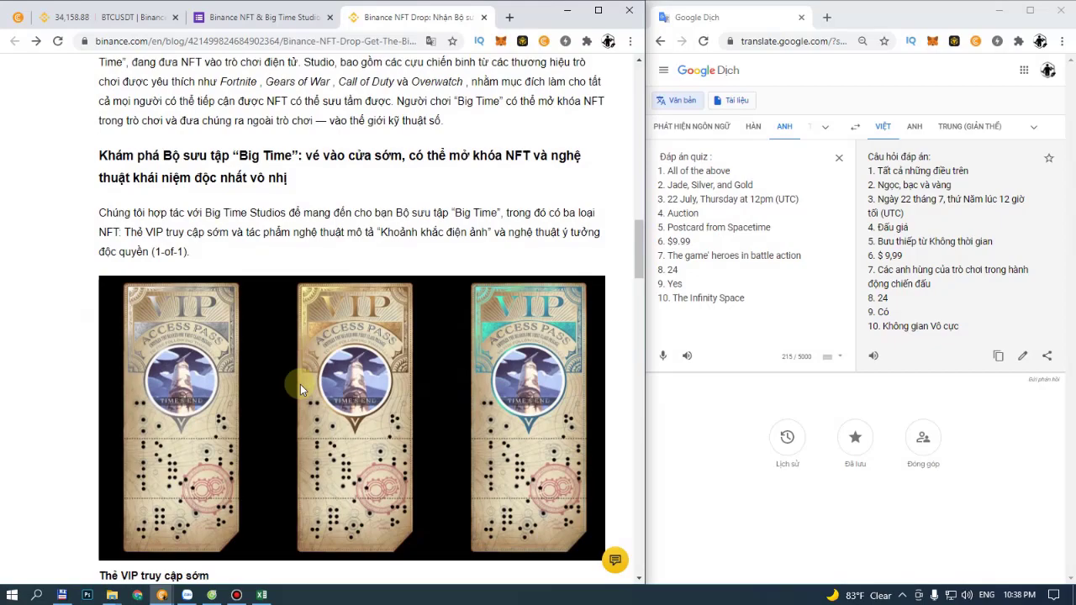
pyautogui.scroll(-6, 300, 384)
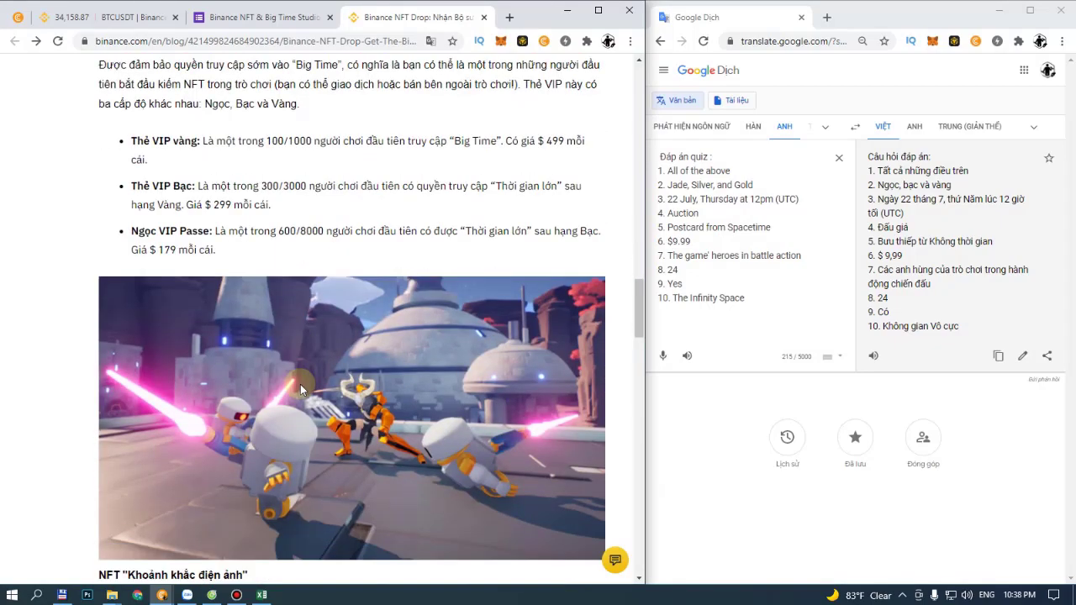
pyautogui.scroll(-15, 300, 384)
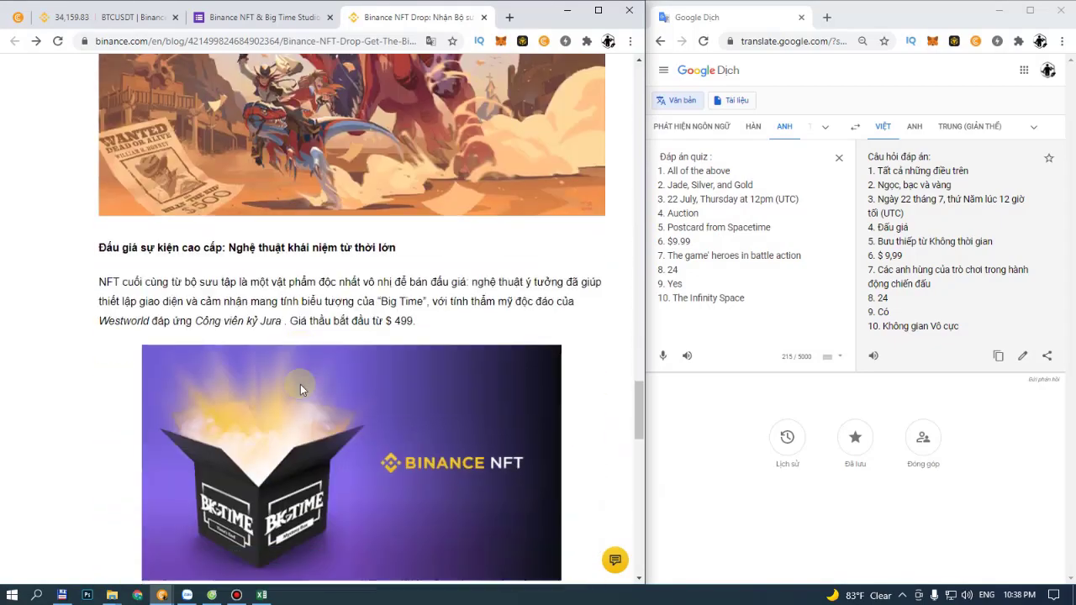
pyautogui.scroll(-3, 300, 384)
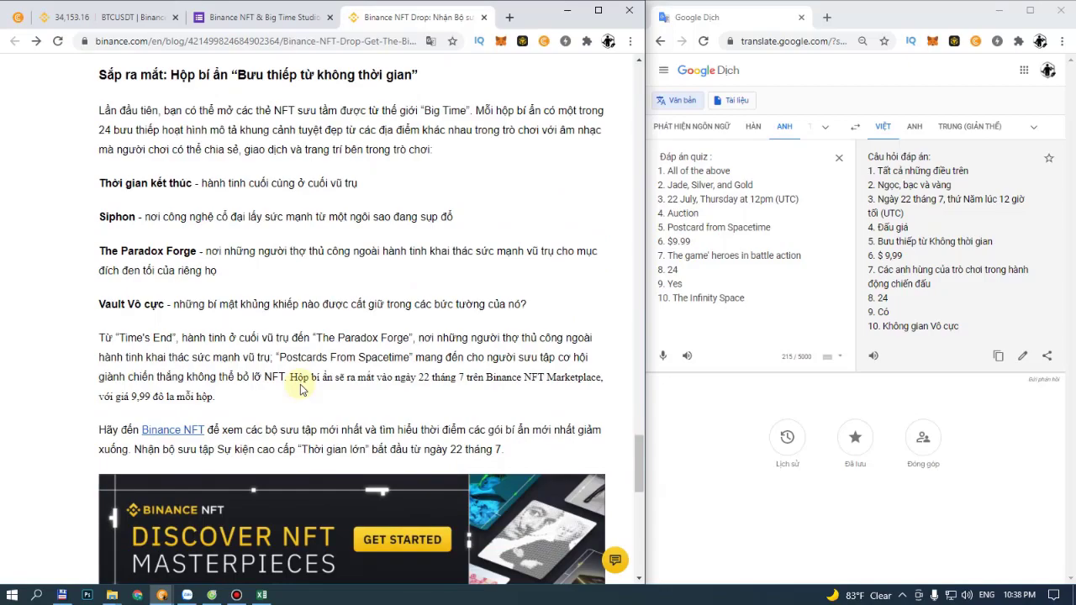
pyautogui.scroll(-3, 300, 384)
pyautogui.scroll(10, 297, 383)
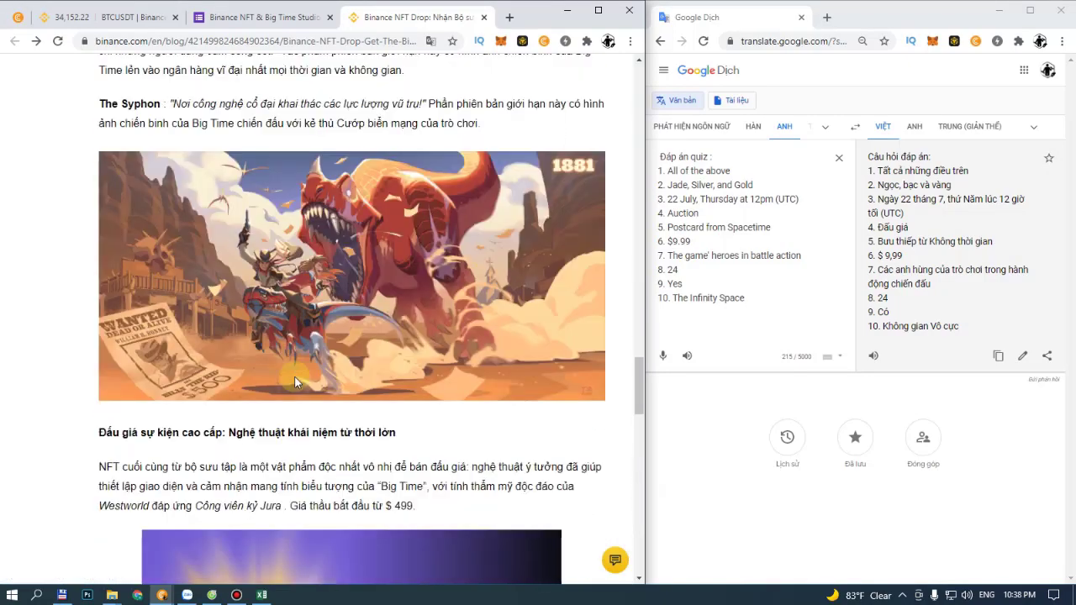
pyautogui.scroll(20, 294, 382)
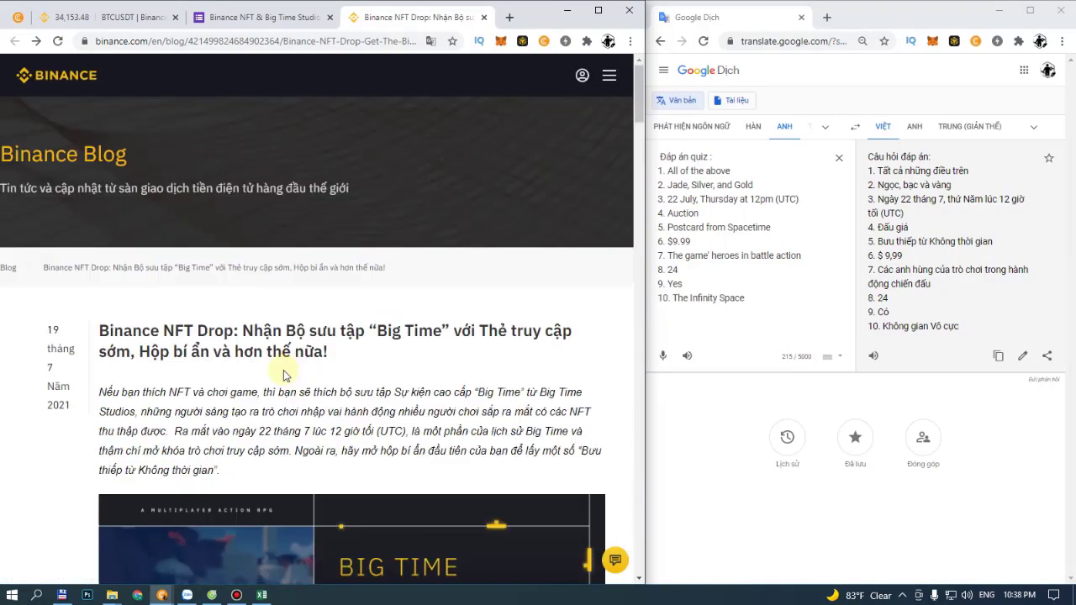
pyautogui.click(266, 18)
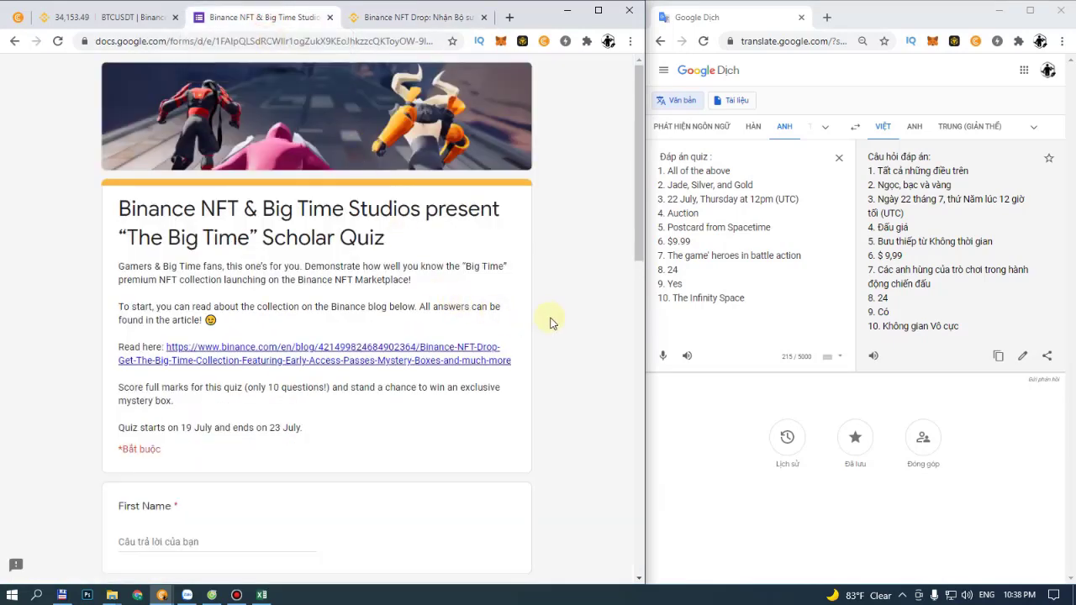
# Step: Enter the respondent's first name and last name in the quiz form
pyautogui.scroll(-2, 547, 319)
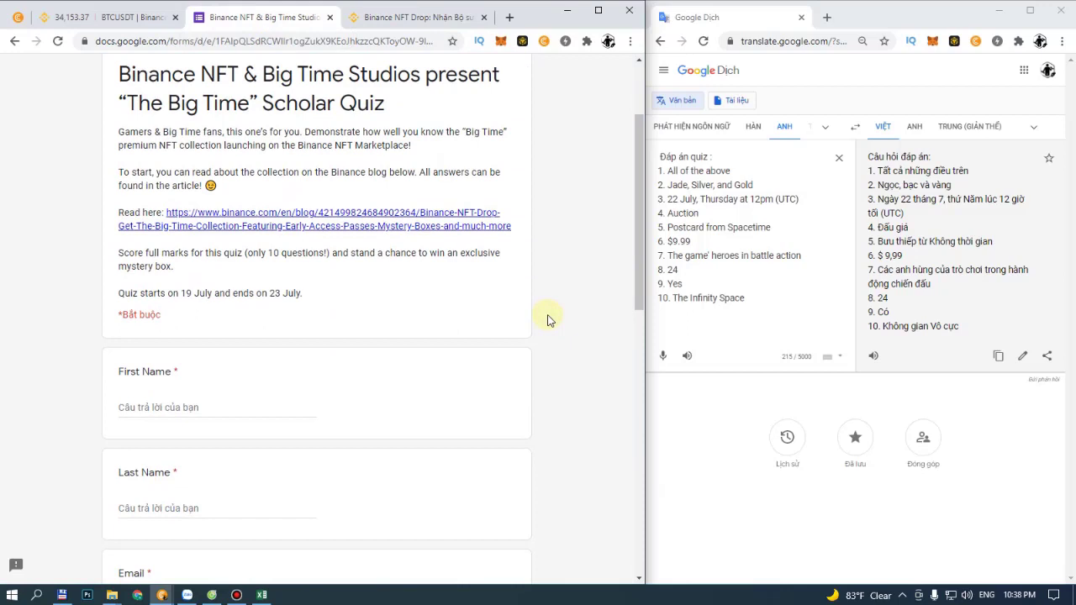
pyautogui.scroll(-1, 547, 319)
pyautogui.click(136, 338)
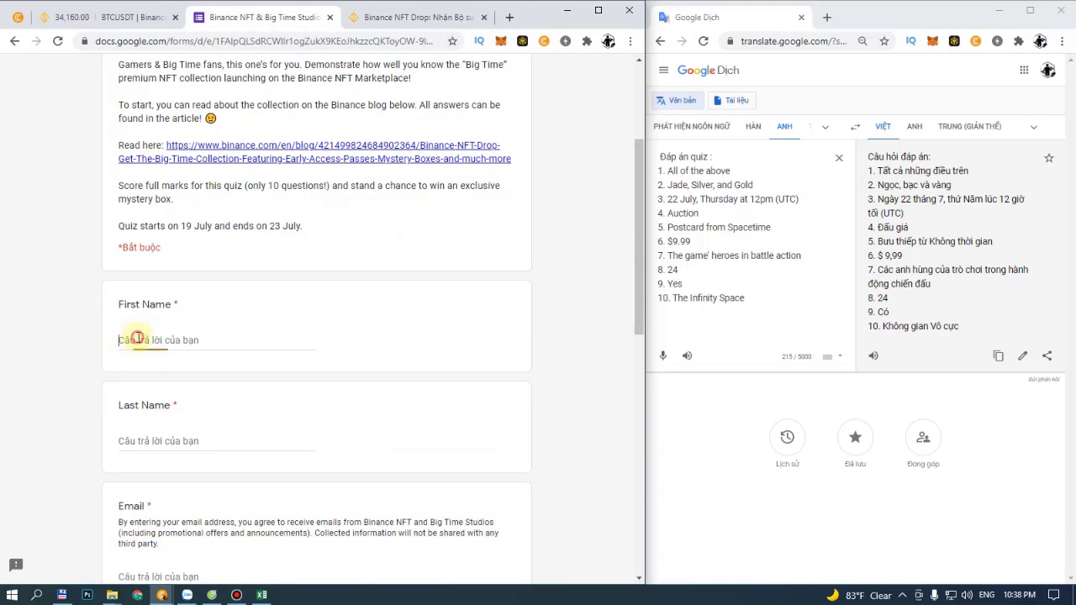
pyautogui.write('Vu')
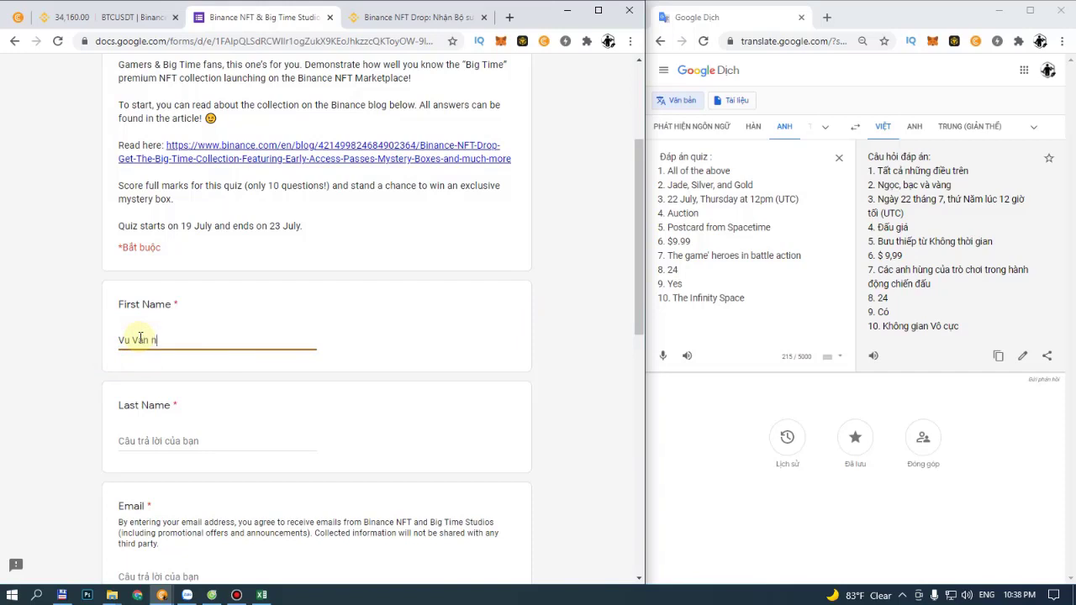
pyautogui.write(' Văn')
pyautogui.press('BackSpace')
pyautogui.press('BackSpace')
pyautogui.press('BackSpace')
pyautogui.press('BackSpace')
pyautogui.press('BackSpace')
pyautogui.press('BackSpace')
pyautogui.press('BackSpace')
pyautogui.press('Tab')
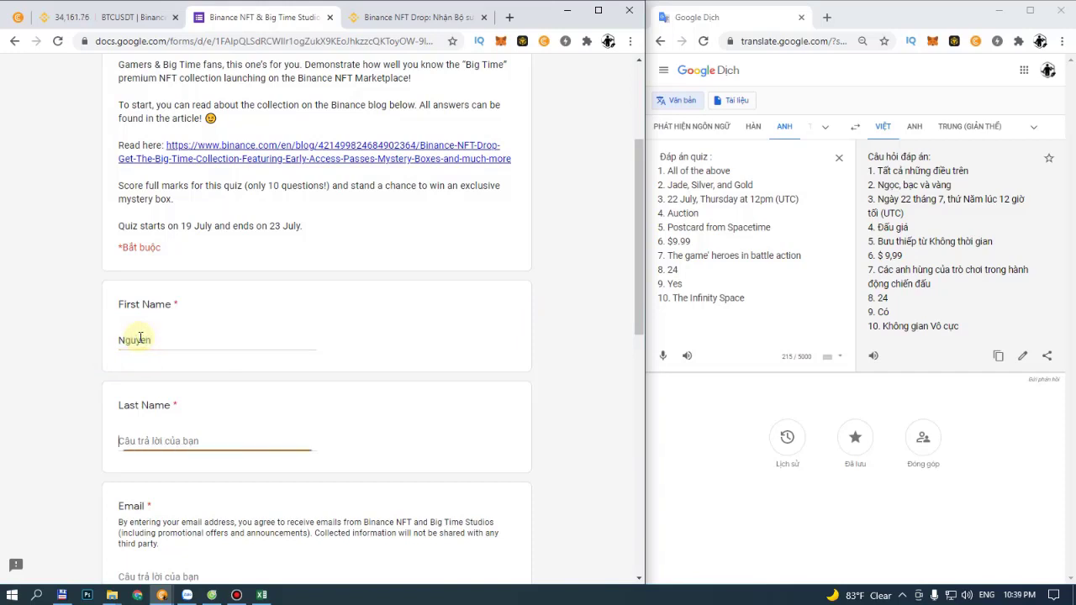
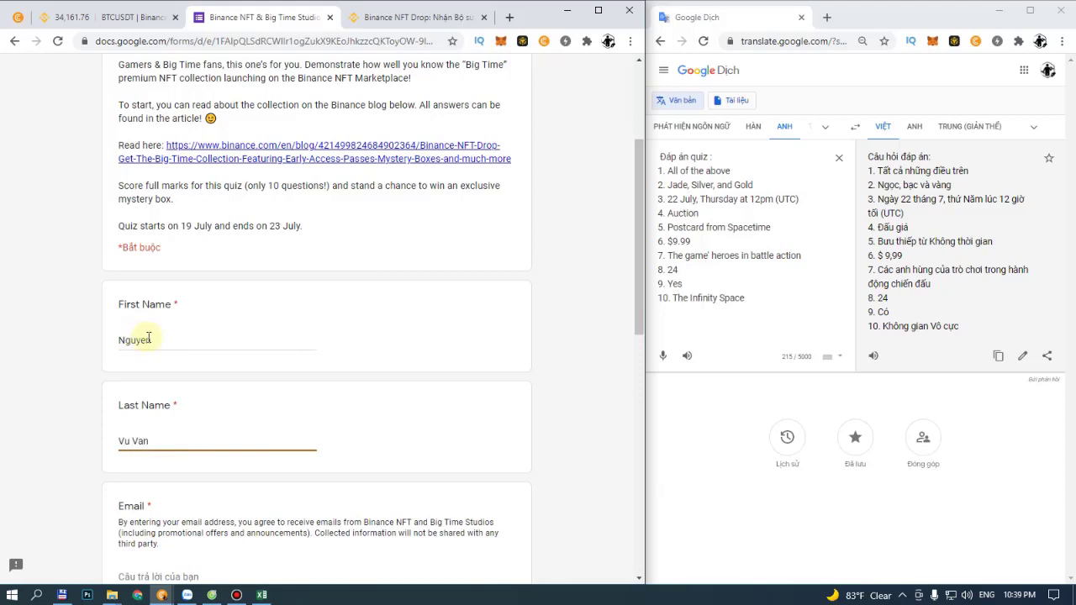
# Step: Go to the e-mail field and open the Binance account registration link
pyautogui.scroll(-3, 147, 338)
pyautogui.click(190, 308)
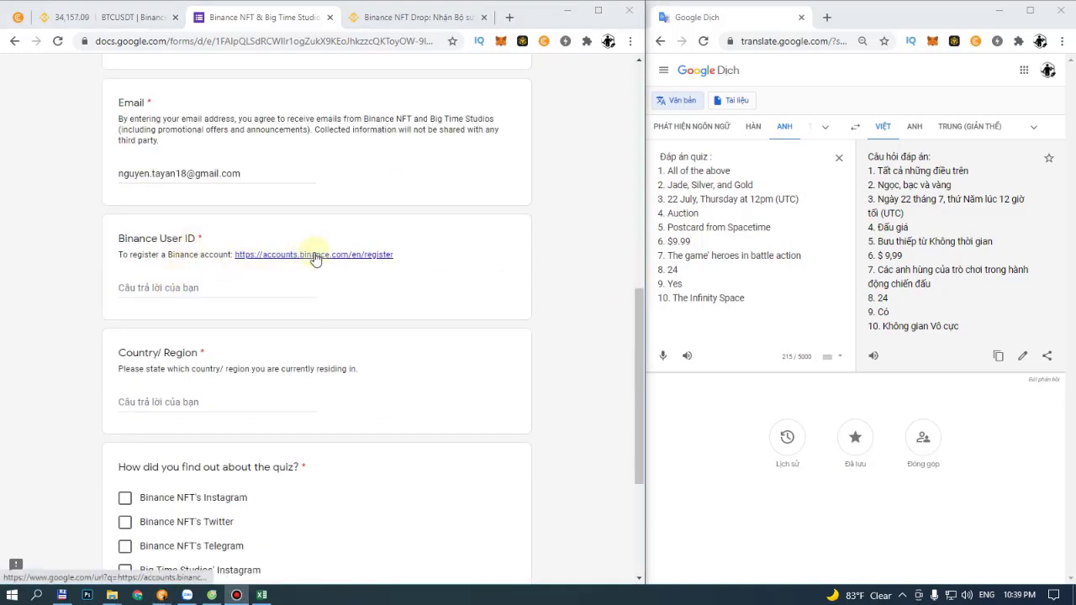
pyautogui.click(314, 256)
# Step: View the Binance registration page, dismiss the translation prompt, then close and reopen it
pyautogui.click(329, 20)
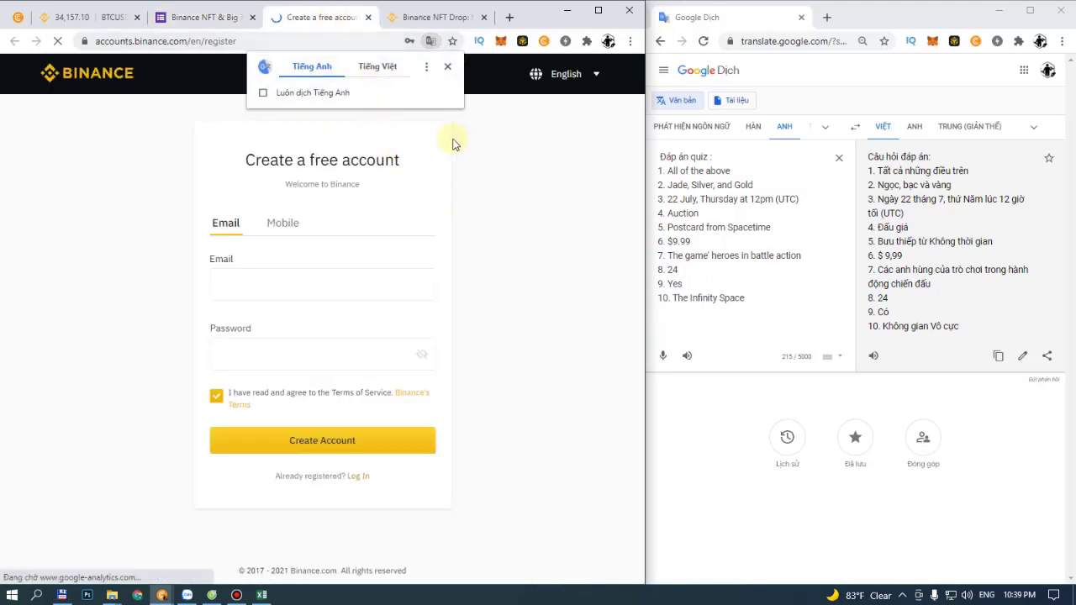
pyautogui.click(449, 68)
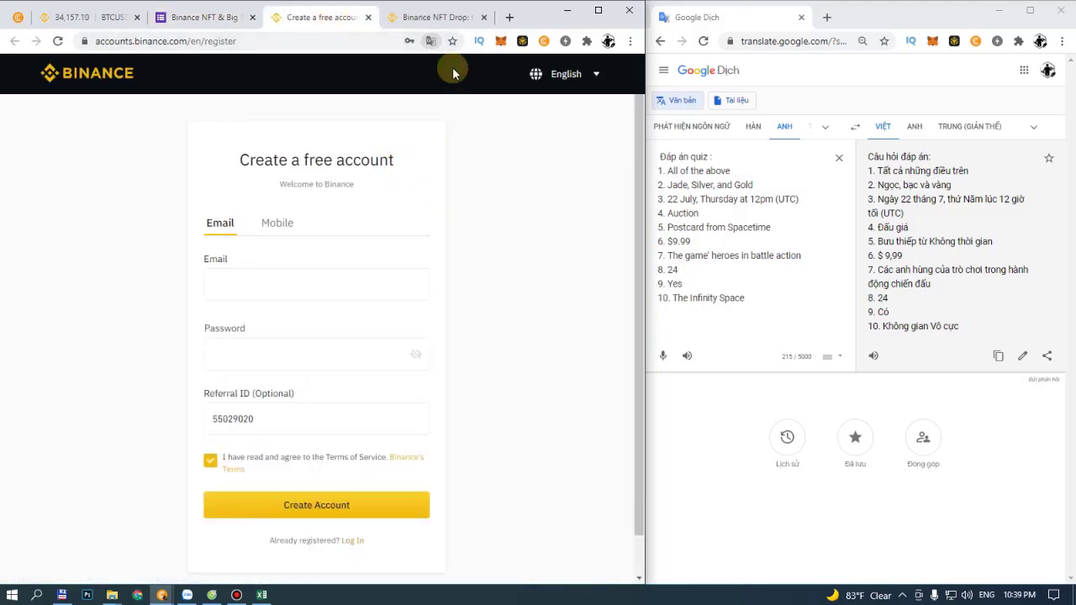
pyautogui.middleClick(310, 15)
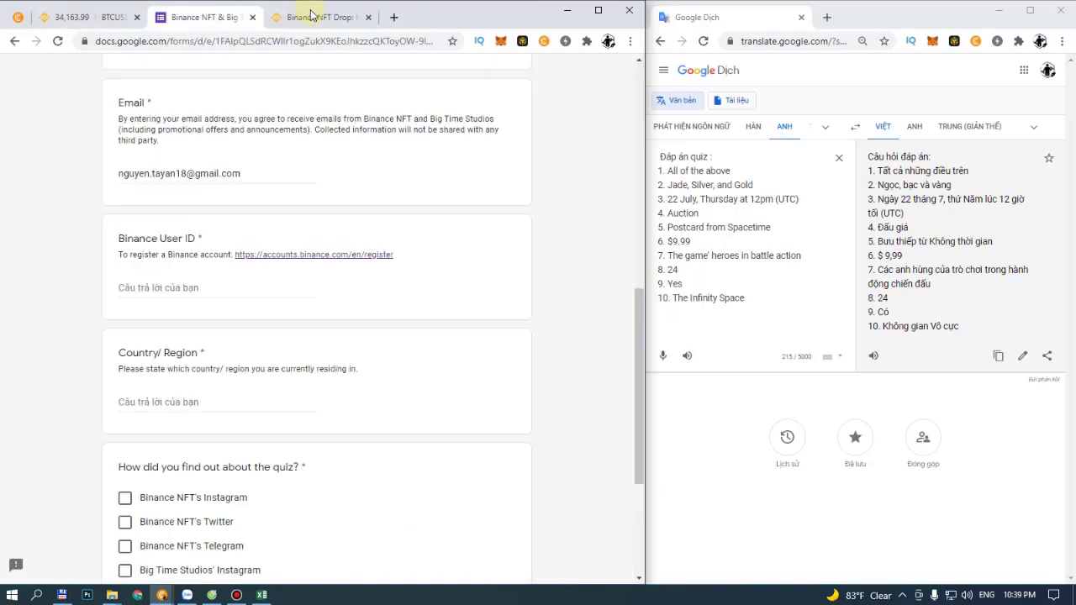
pyautogui.hotkey('ctrl', 'shift', 't')
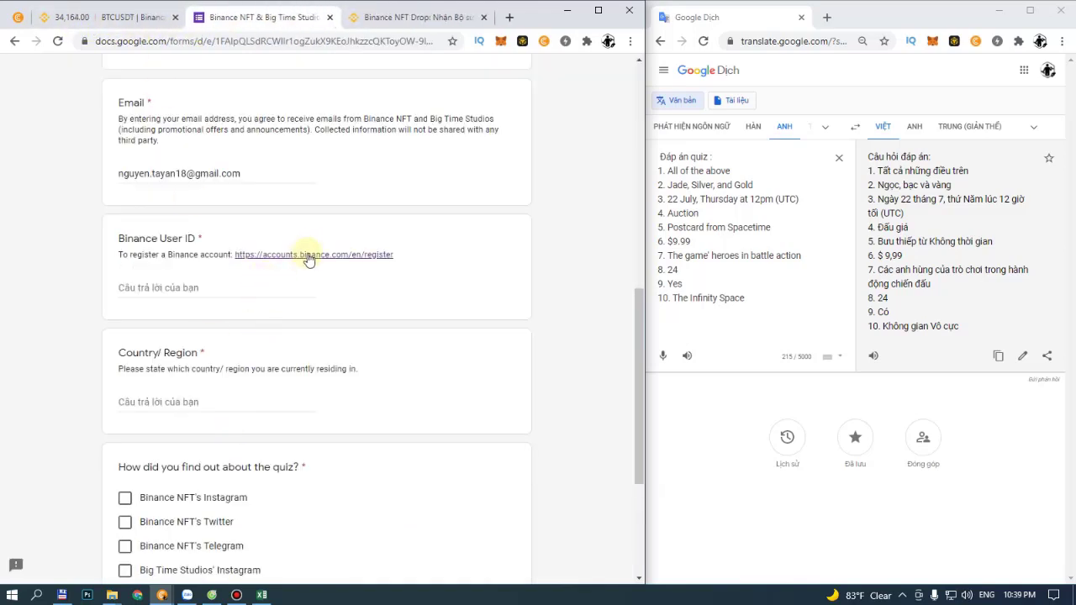
pyautogui.click(317, 17)
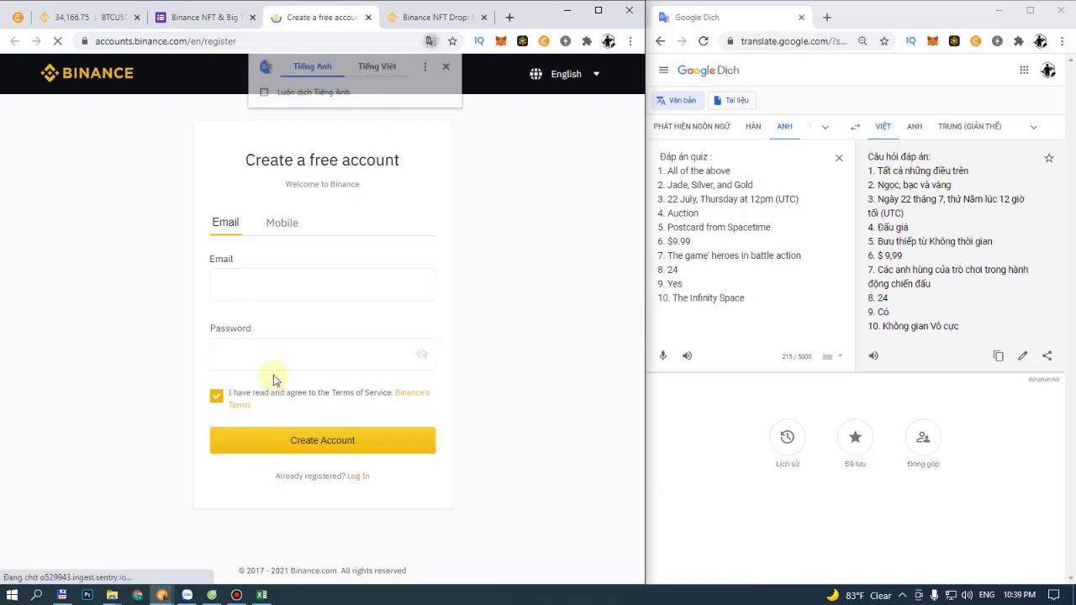
# Step: Copy the prefilled referral ID and return to the form's Binance User ID field
pyautogui.doubleClick(244, 419)
pyautogui.hotkey('ctrl', 'c')
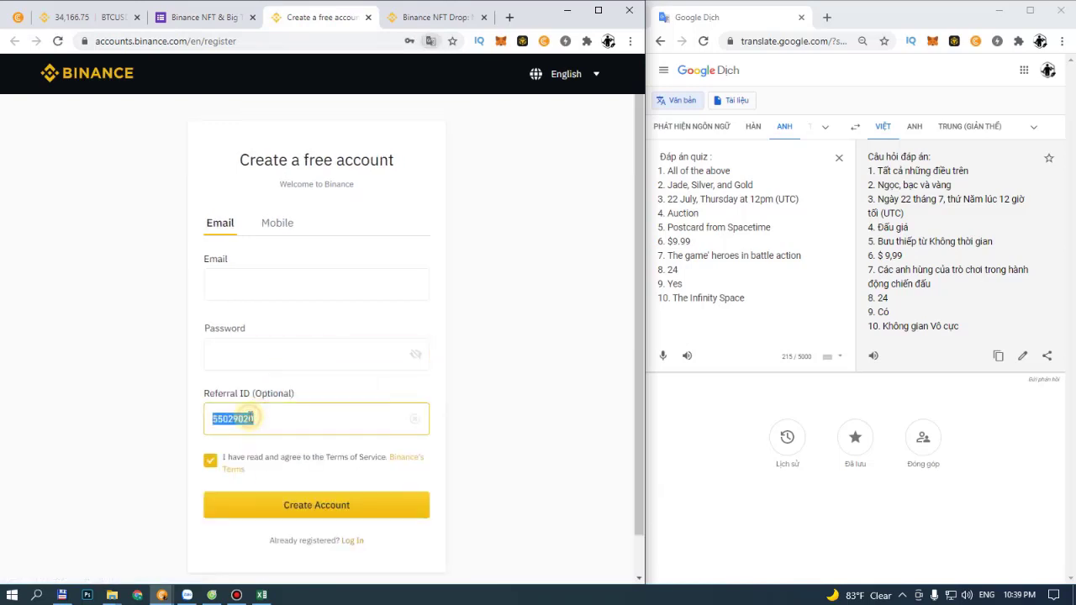
pyautogui.rightClick(247, 421)
pyautogui.click(306, 254)
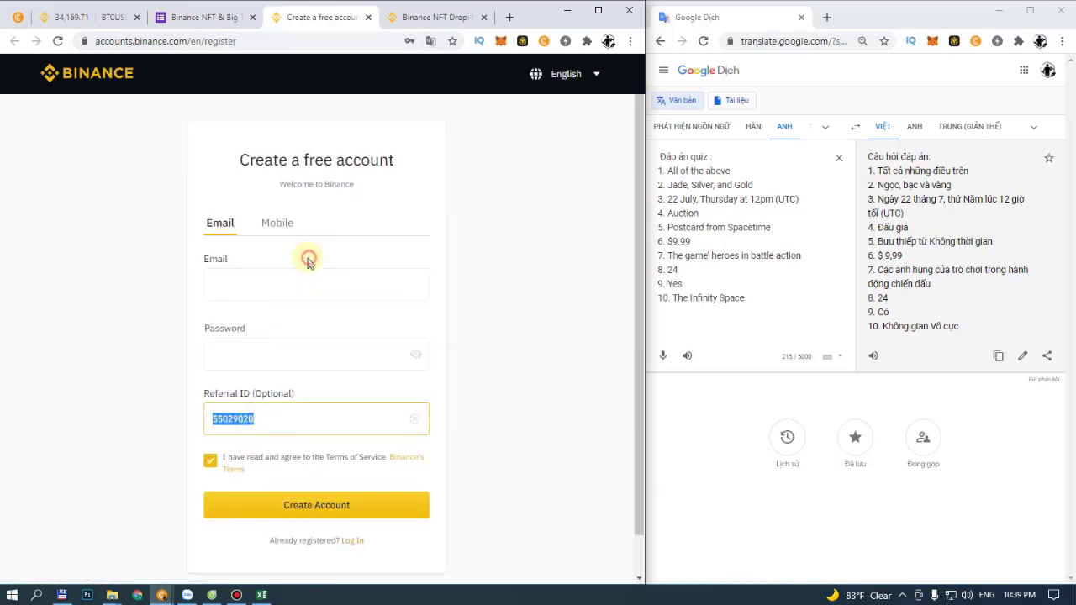
pyautogui.click(217, 15)
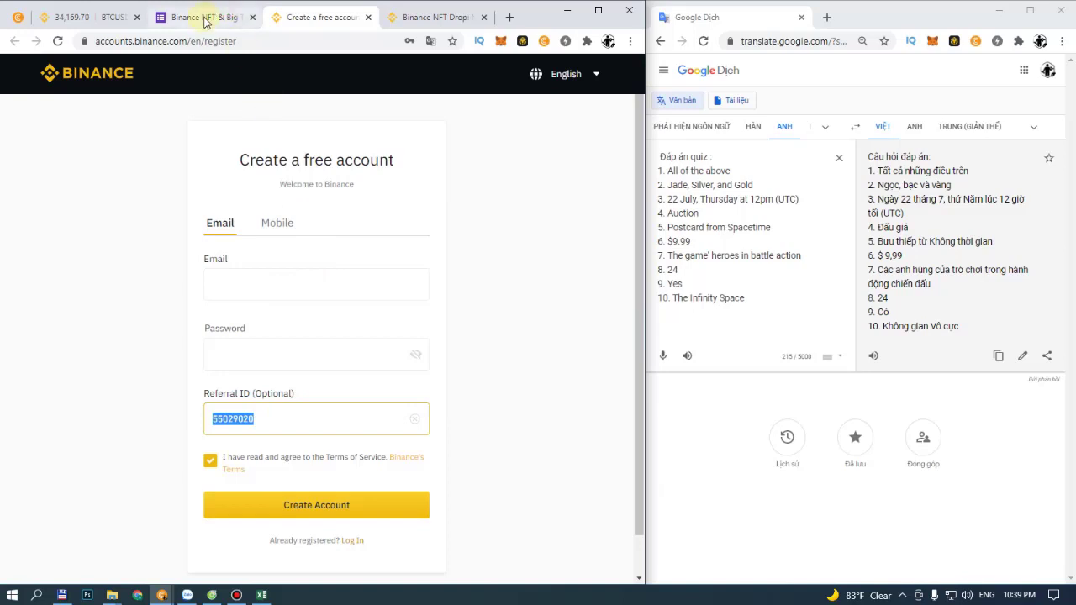
pyautogui.click(185, 284)
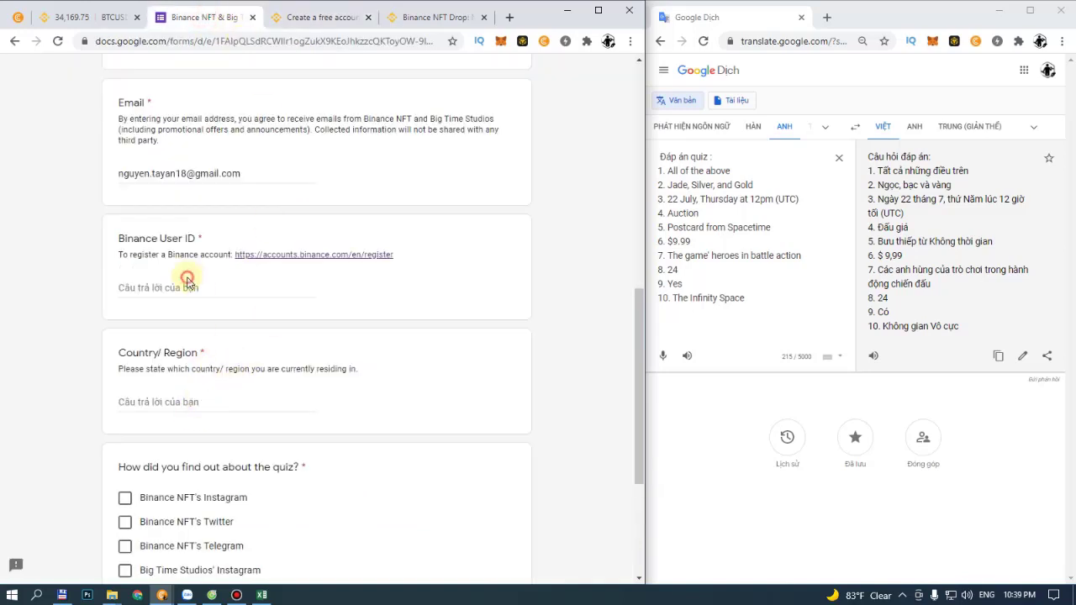
# Step: Paste the referral ID as the Binance User ID and enter 'Viet Nam' as Country/Region
pyautogui.hotkey('ctrl', 'v')
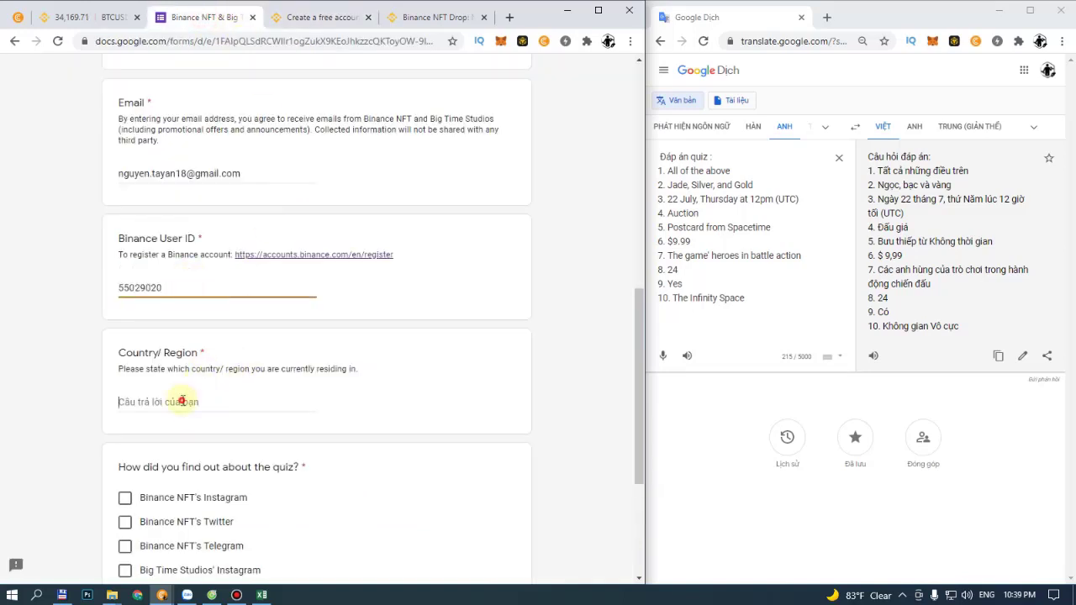
pyautogui.click(185, 399)
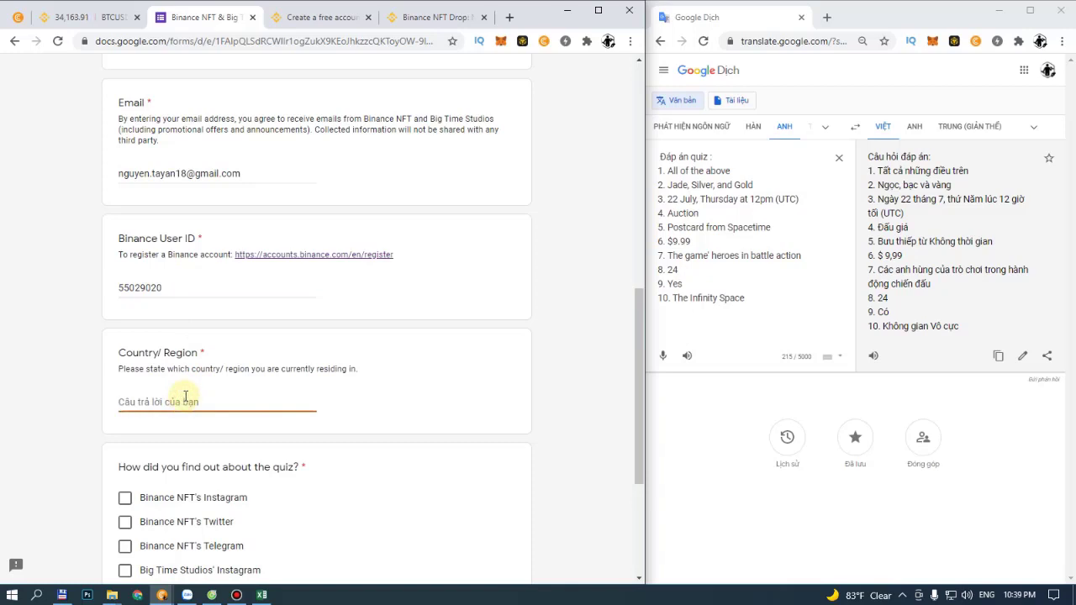
pyautogui.write('Viet')
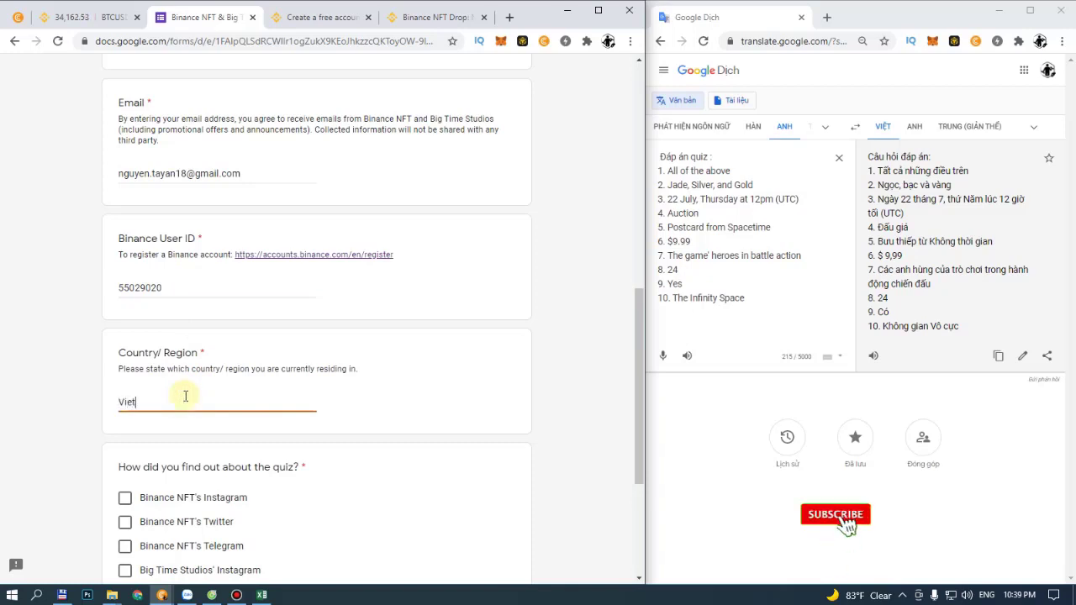
pyautogui.write(' Nam')
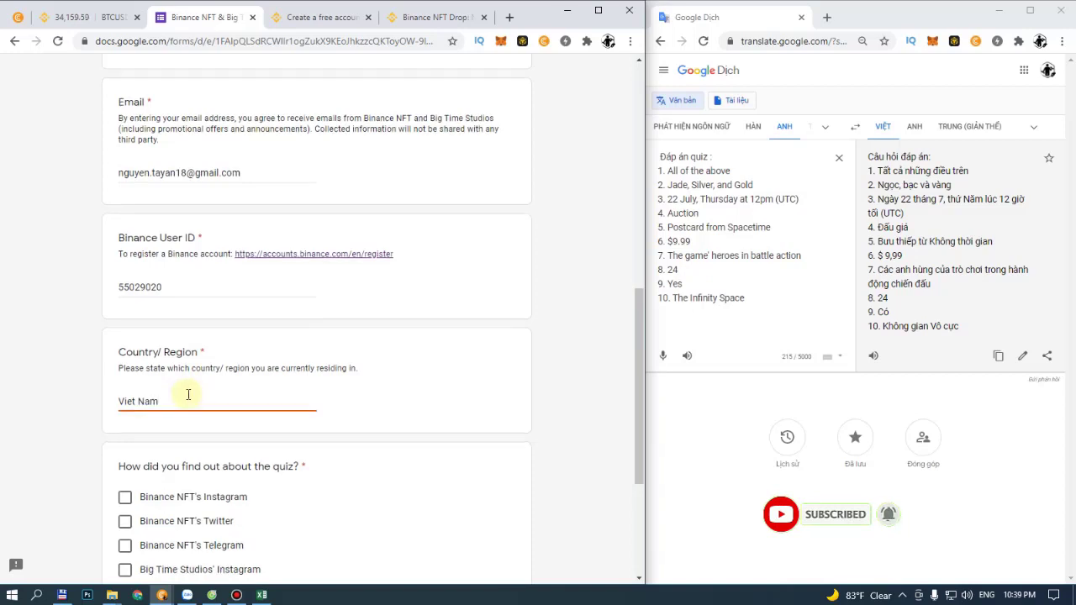
pyautogui.scroll(-3, 277, 348)
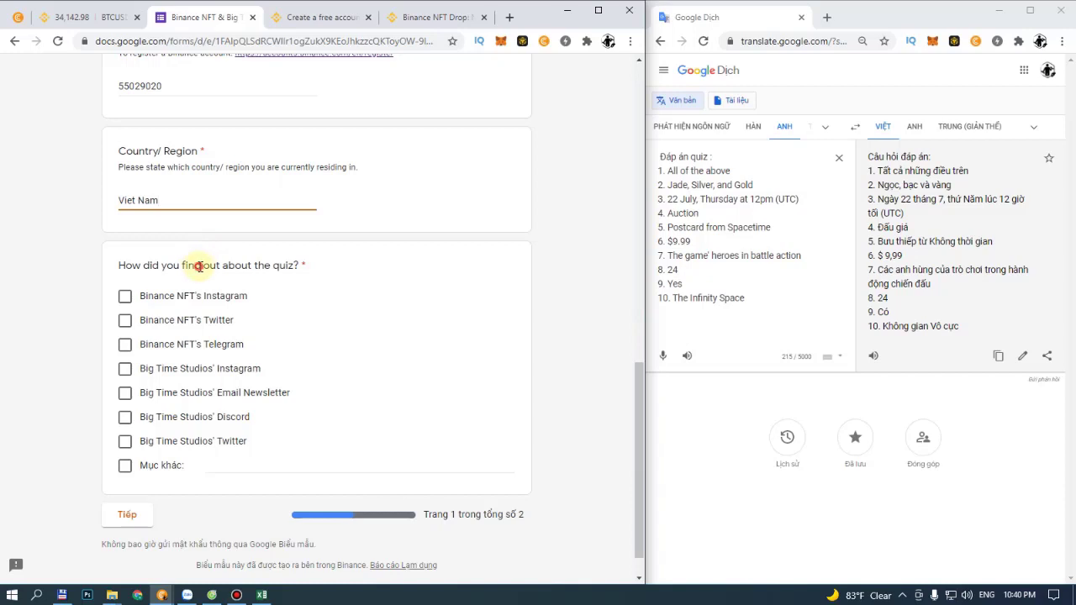
pyautogui.moveTo(199, 266); pyautogui.dragTo(283, 266)
# Step: Select text in the how-did-you-find-out question, then clear the selection
pyautogui.tripleClick(284, 267)
pyautogui.doubleClick(257, 266)
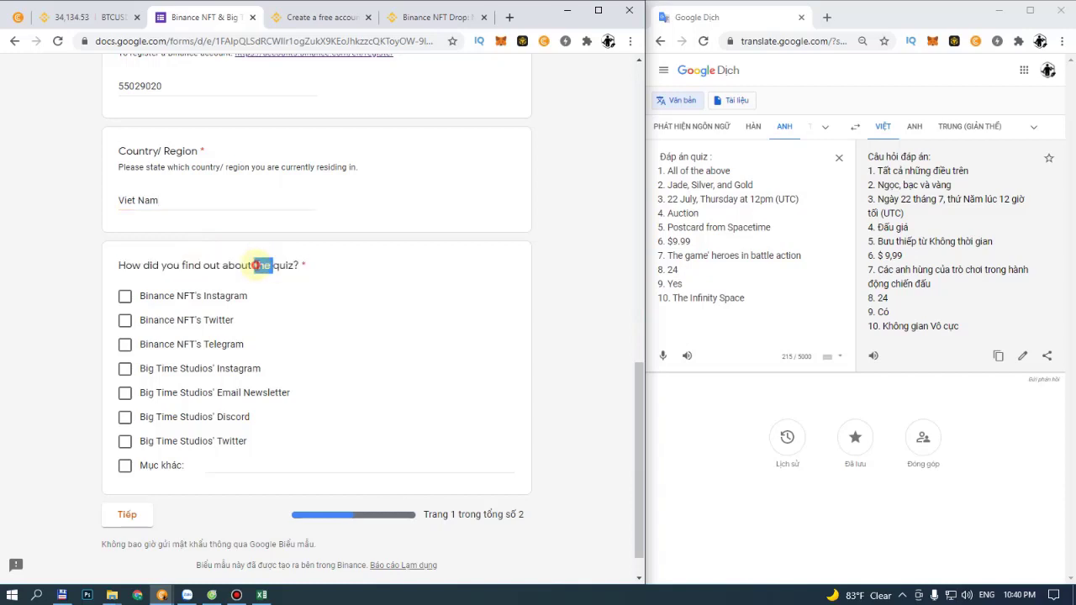
pyautogui.tripleClick(256, 266)
pyautogui.doubleClick(261, 266)
pyautogui.tripleClick(267, 265)
pyautogui.click(272, 263)
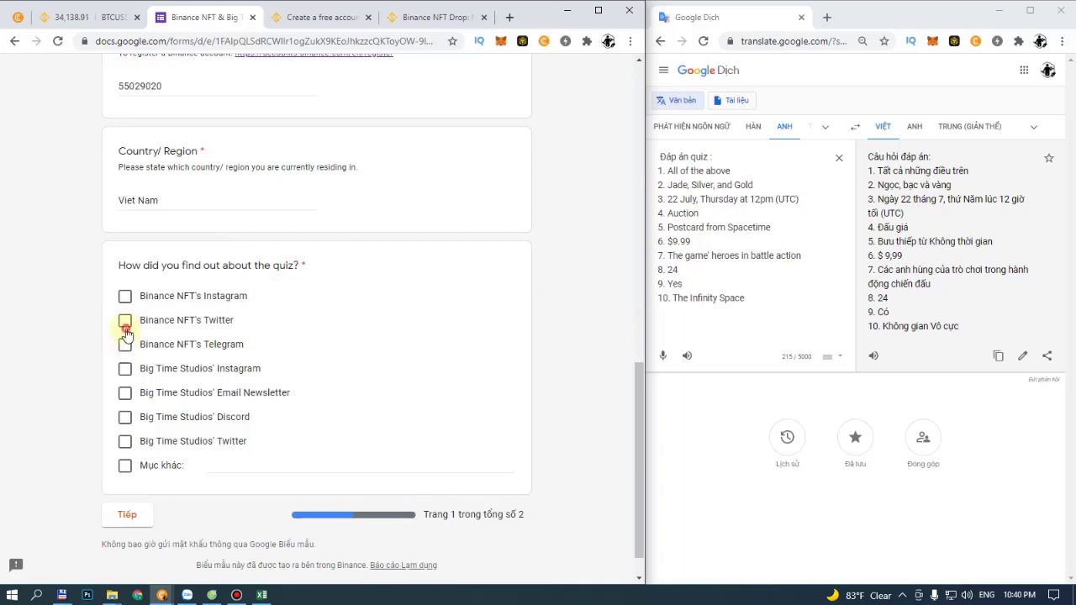
# Step: Answer with Binance NFT's Twitter instead of Telegram and continue to the next page
pyautogui.click(150, 344)
pyautogui.scroll(-1, 311, 367)
pyautogui.scroll(1, 229, 418)
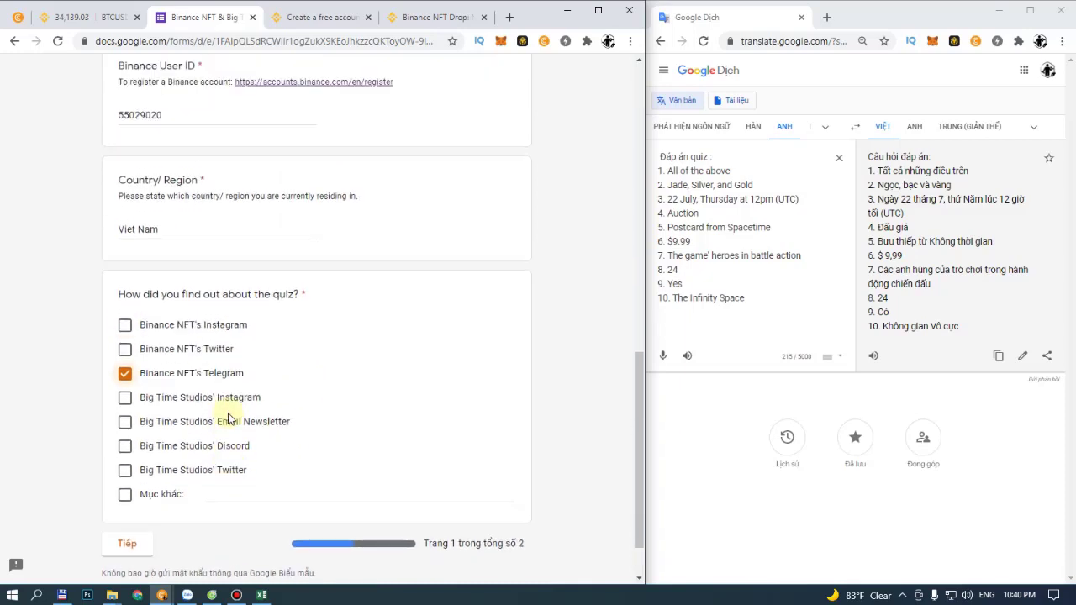
pyautogui.scroll(-1, 229, 415)
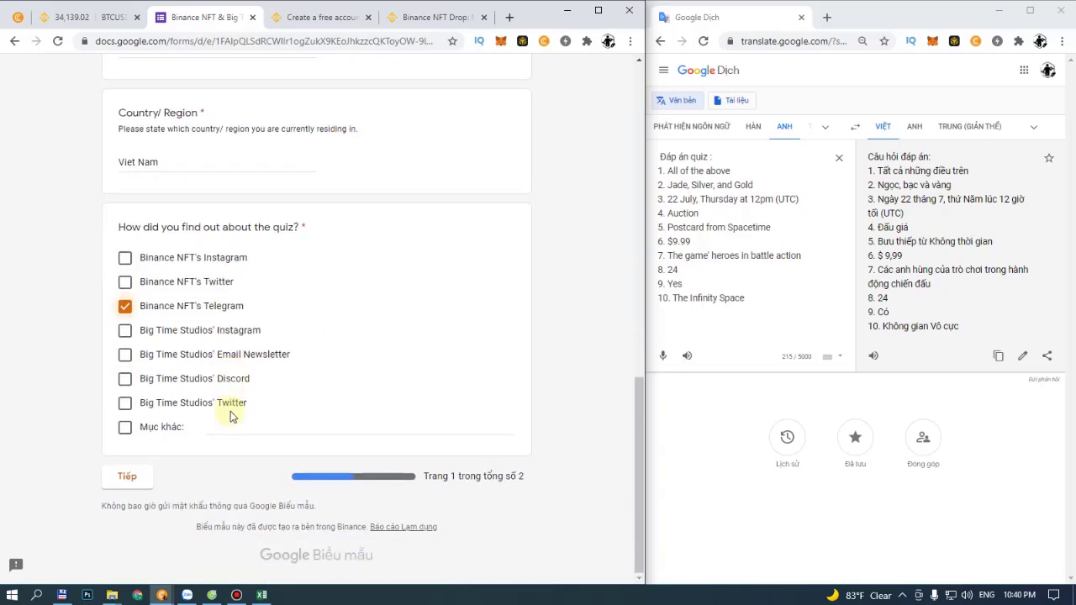
pyautogui.click(125, 306)
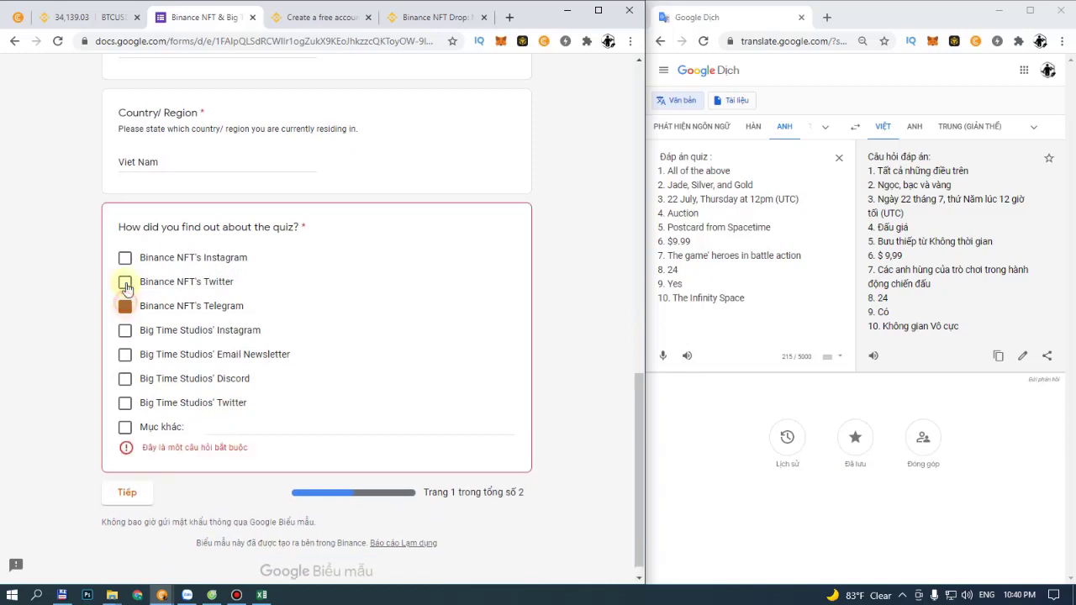
pyautogui.click(125, 282)
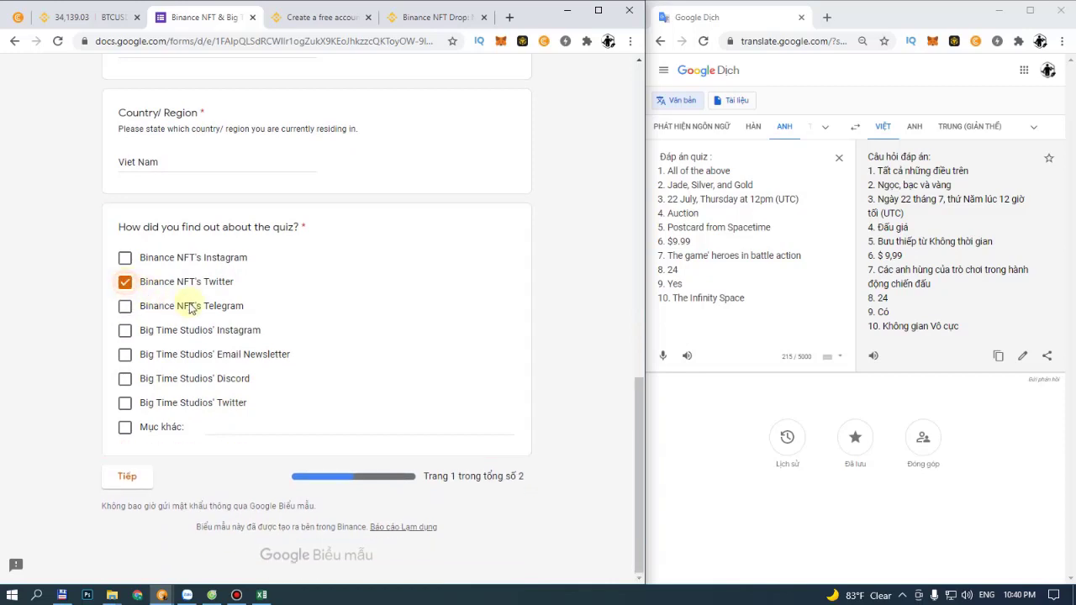
pyautogui.click(132, 476)
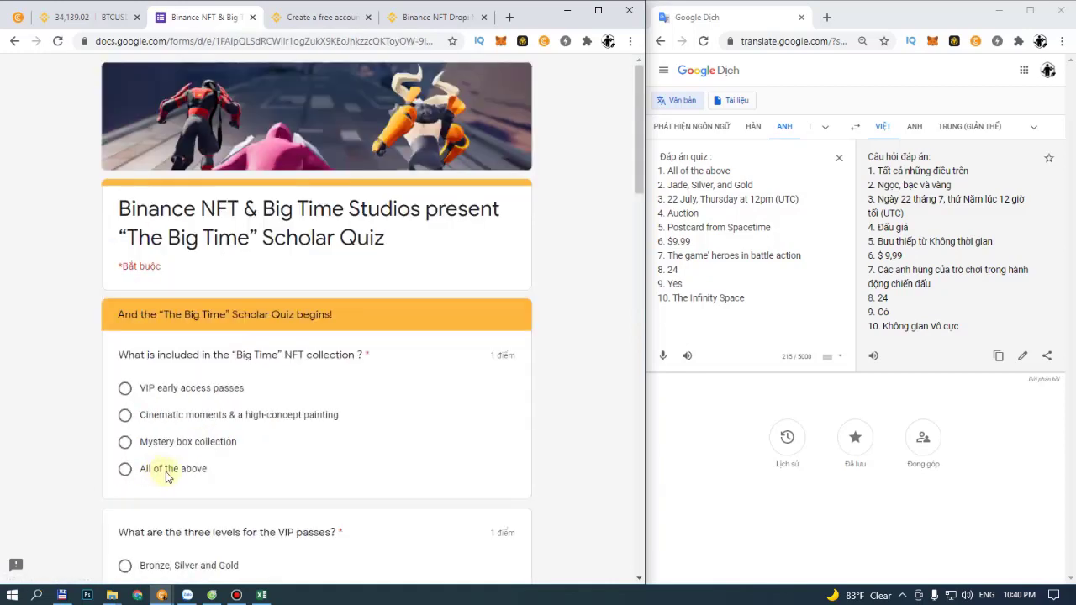
# Step: Answer All of the above, Jade/Silver/Gold, 22 July 12pm UTC, Auction and Postcards from Spacetime
pyautogui.scroll(-1, 255, 384)
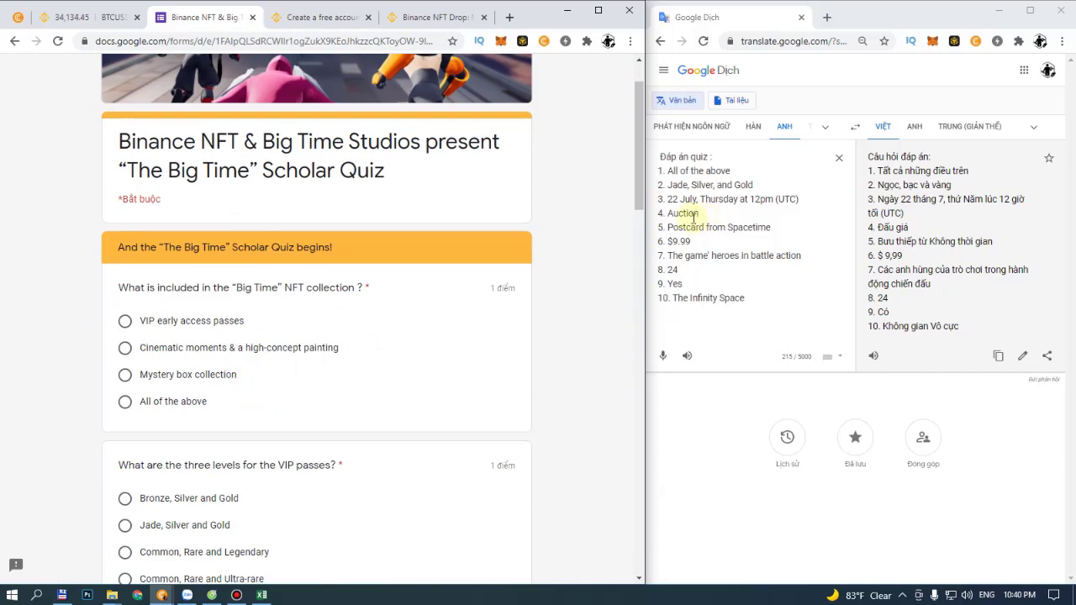
pyautogui.scroll(-1, 235, 309)
pyautogui.scroll(-1, 235, 309)
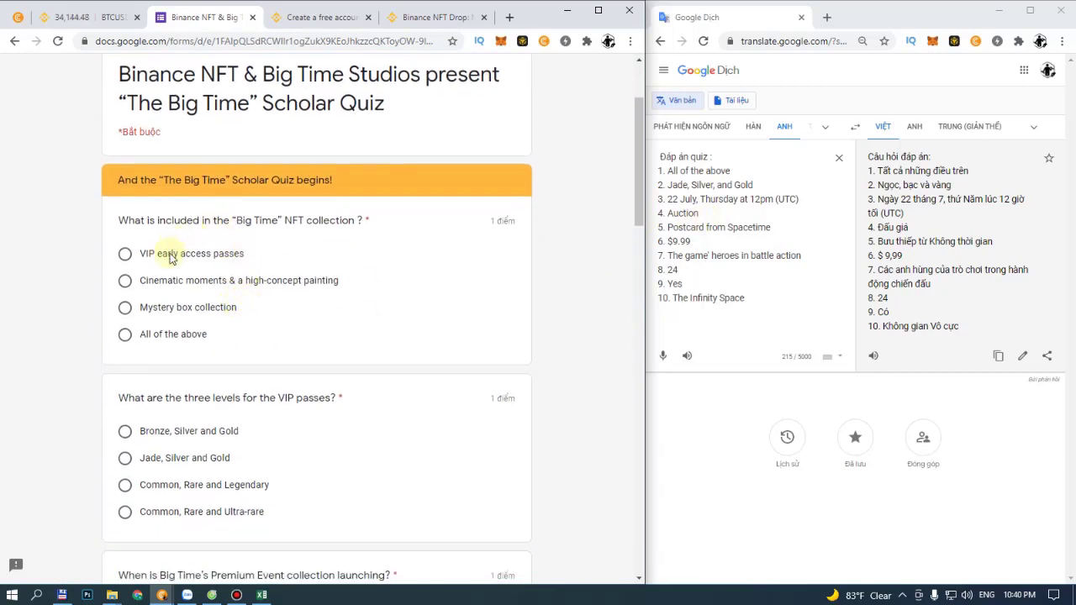
pyautogui.click(152, 335)
pyautogui.scroll(-1, 227, 305)
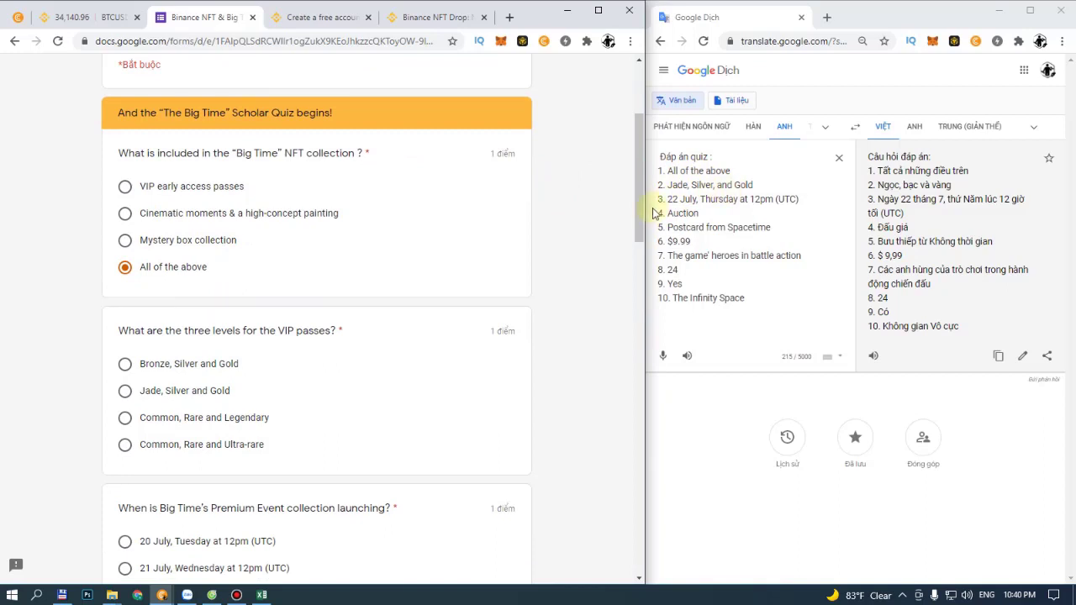
pyautogui.click(126, 392)
pyautogui.scroll(-1, 237, 369)
pyautogui.scroll(-2, 237, 370)
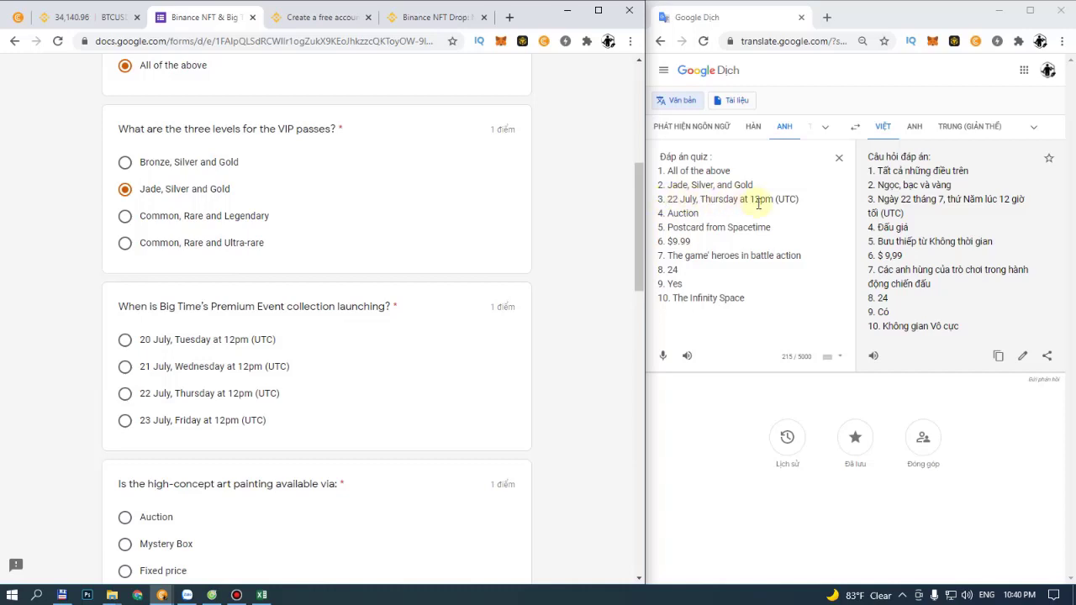
pyautogui.click(126, 395)
pyautogui.scroll(-3, 210, 393)
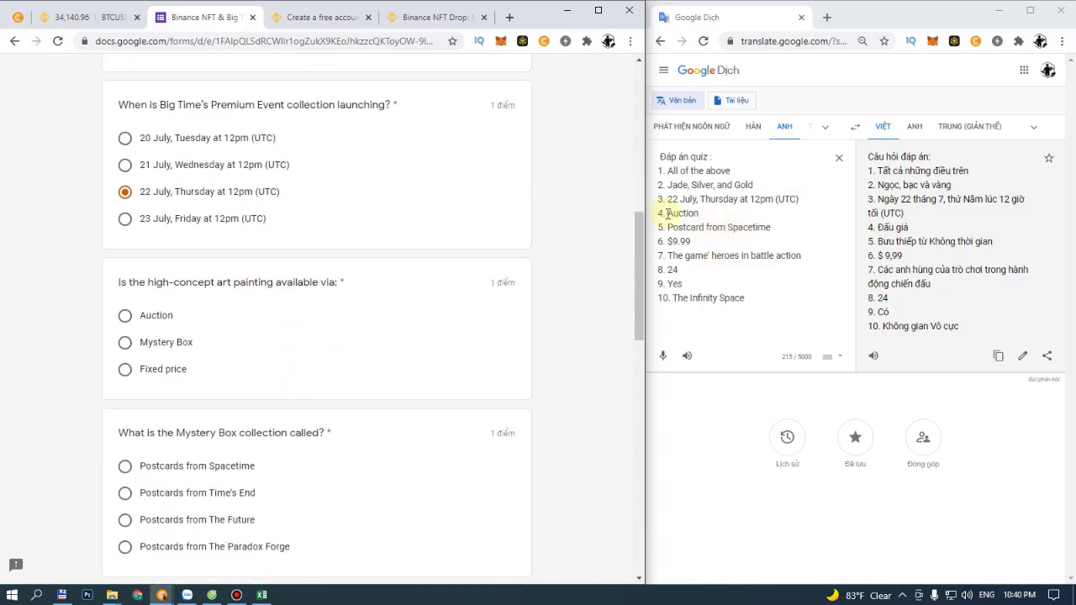
pyautogui.click(124, 315)
pyautogui.scroll(-2, 537, 289)
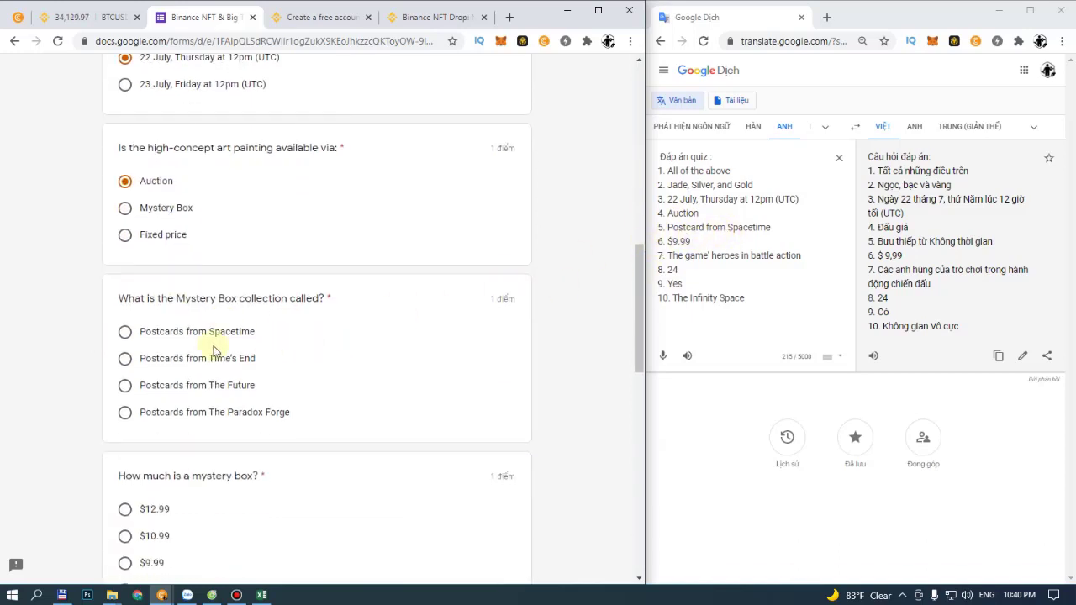
pyautogui.click(125, 333)
# Step: Answer $9.99, the game's heroes in battle action, 24, Yes and The Infinity Space
pyautogui.scroll(-2, 210, 344)
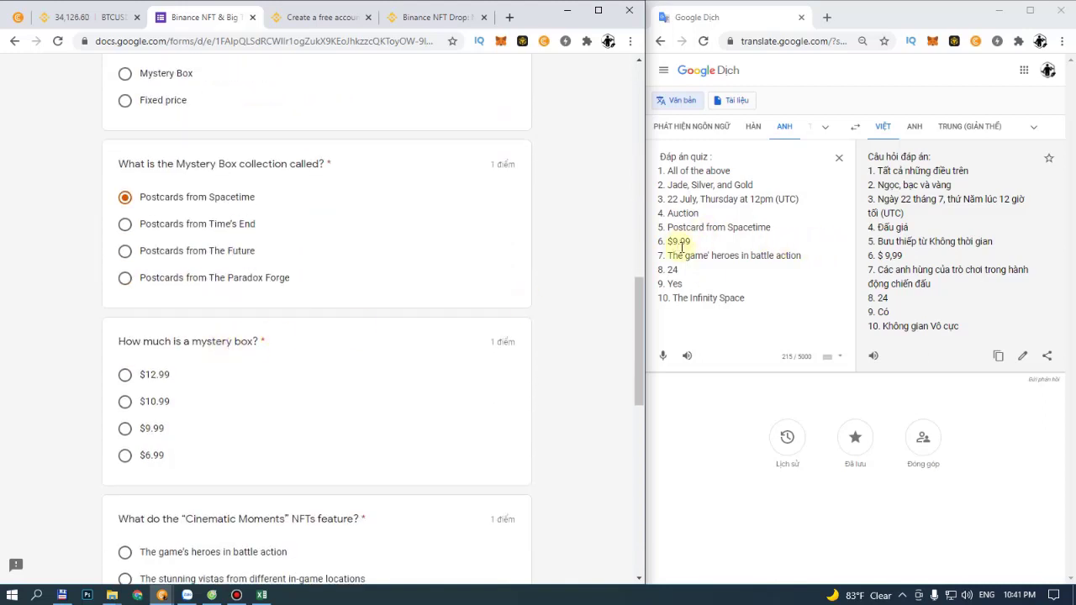
pyautogui.click(126, 428)
pyautogui.scroll(-3, 240, 340)
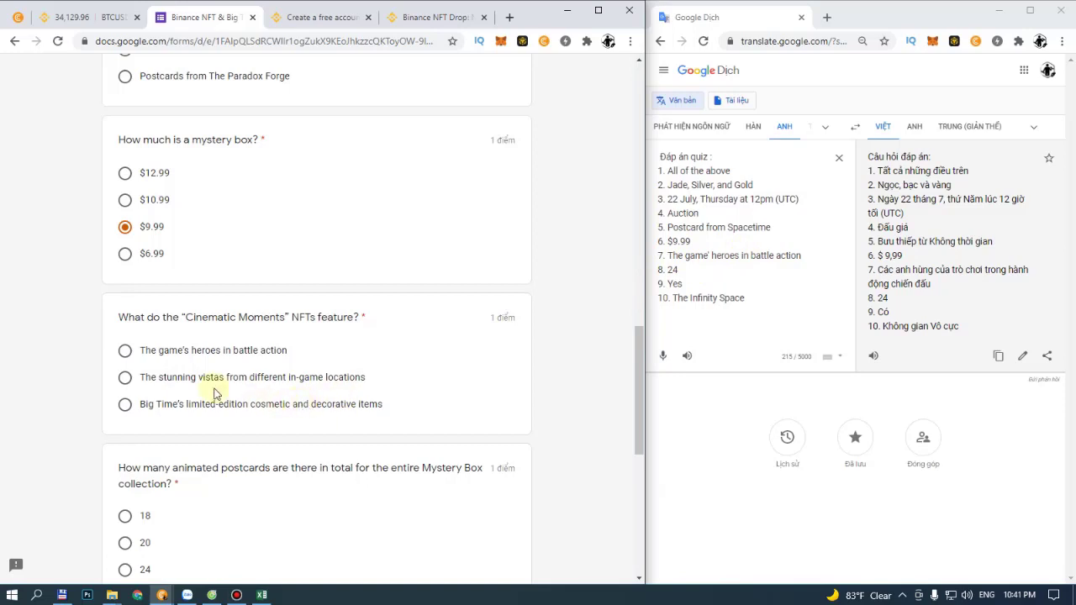
pyautogui.click(214, 352)
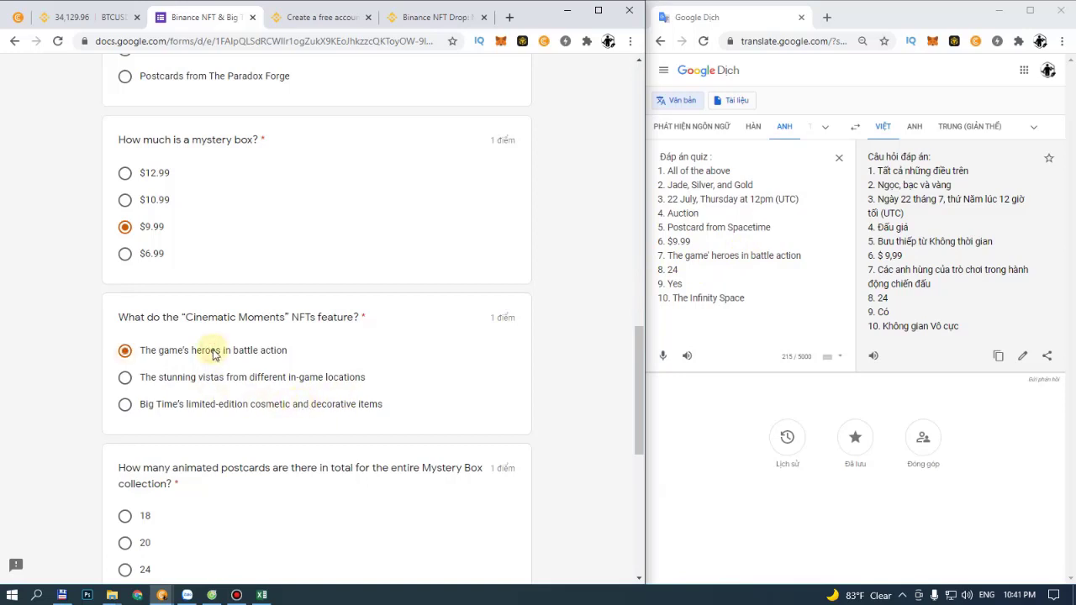
pyautogui.scroll(-2, 308, 343)
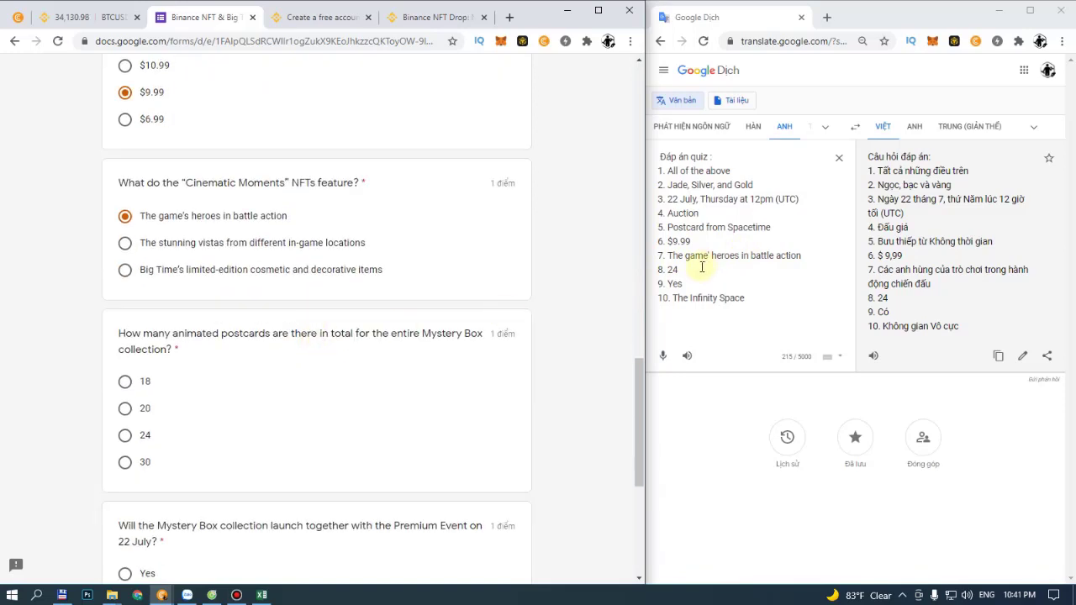
pyautogui.click(124, 434)
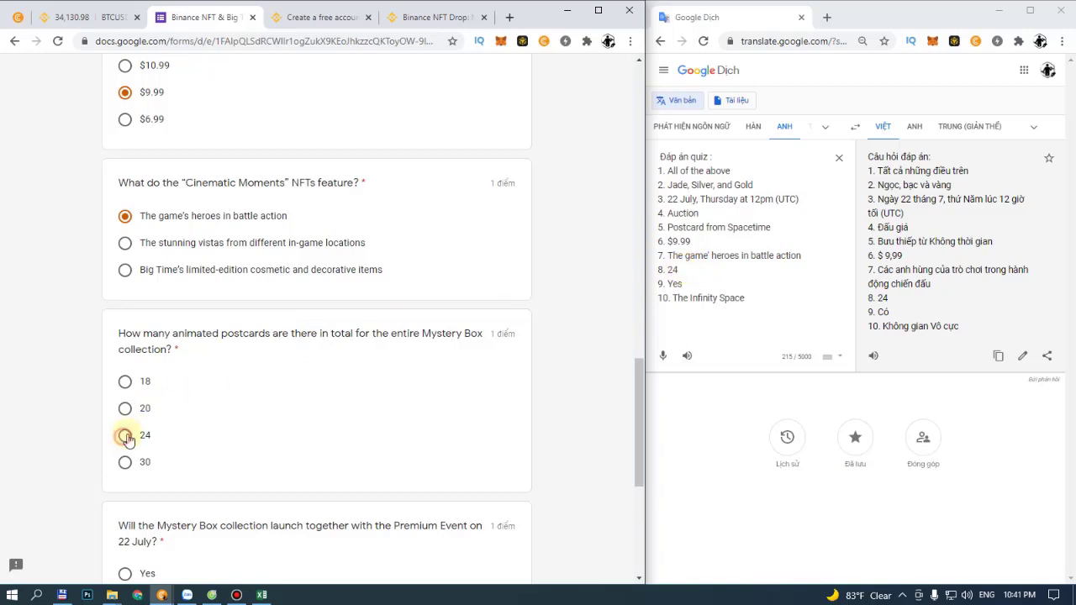
pyautogui.scroll(-3, 199, 412)
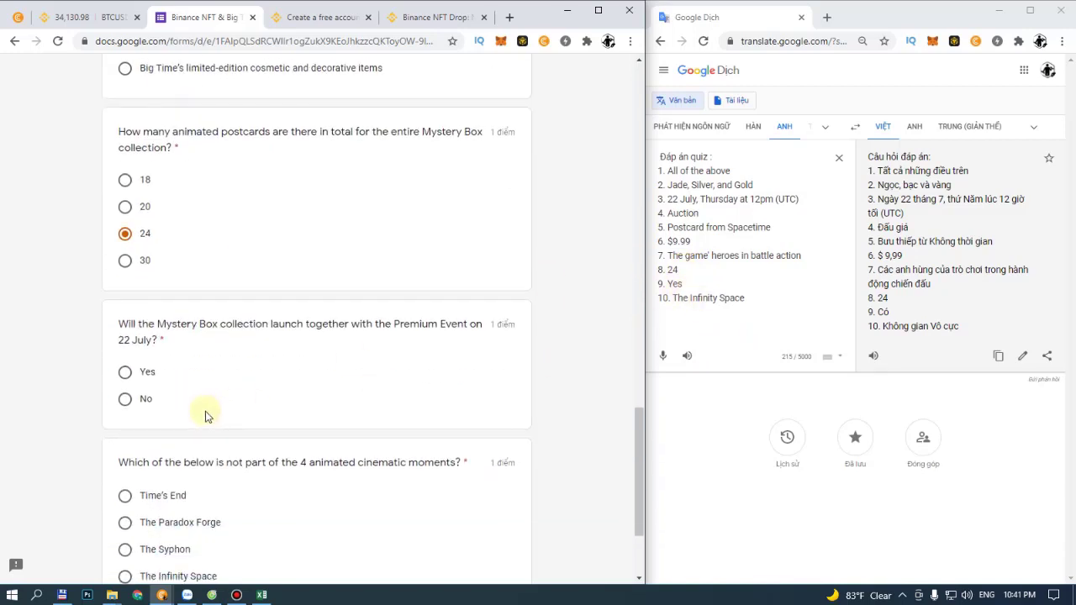
pyautogui.click(126, 373)
pyautogui.scroll(-2, 180, 365)
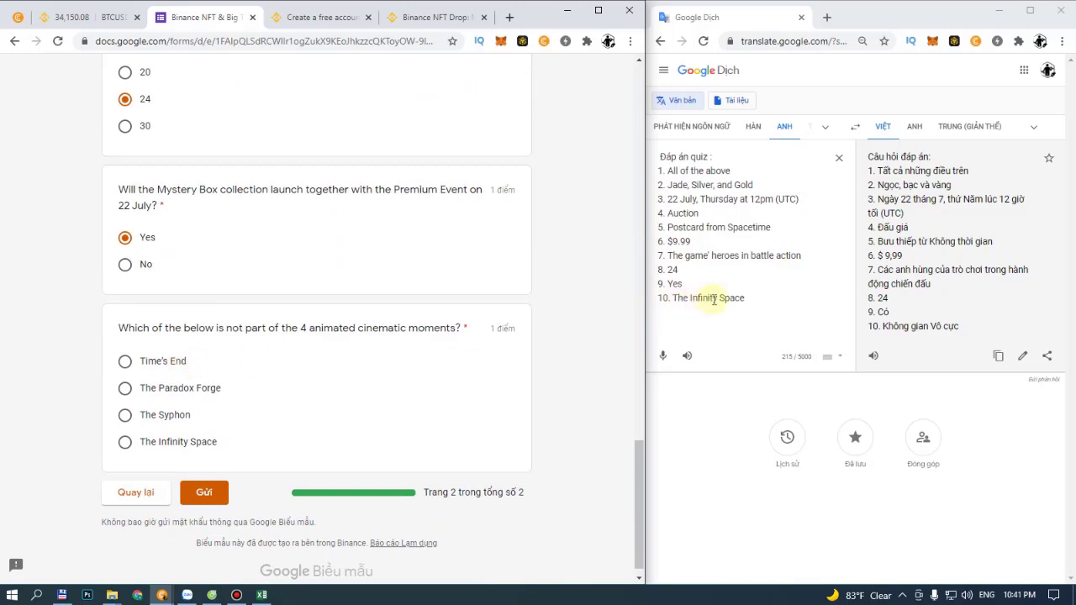
pyautogui.click(133, 442)
# Step: Scroll through the quiz page to review all the chosen answers
pyautogui.scroll(6, 177, 436)
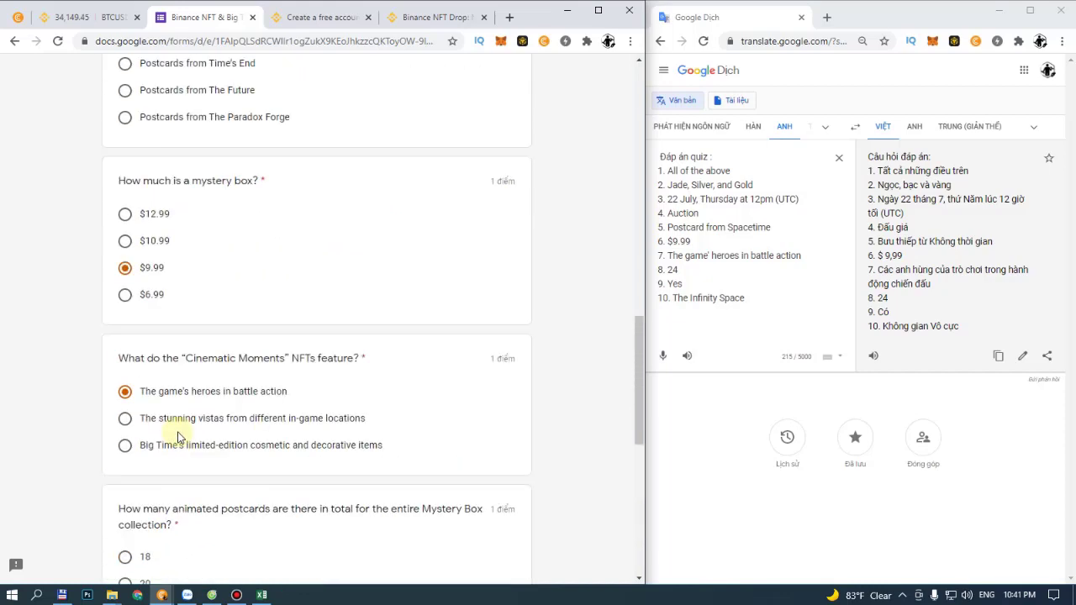
pyautogui.scroll(10, 176, 437)
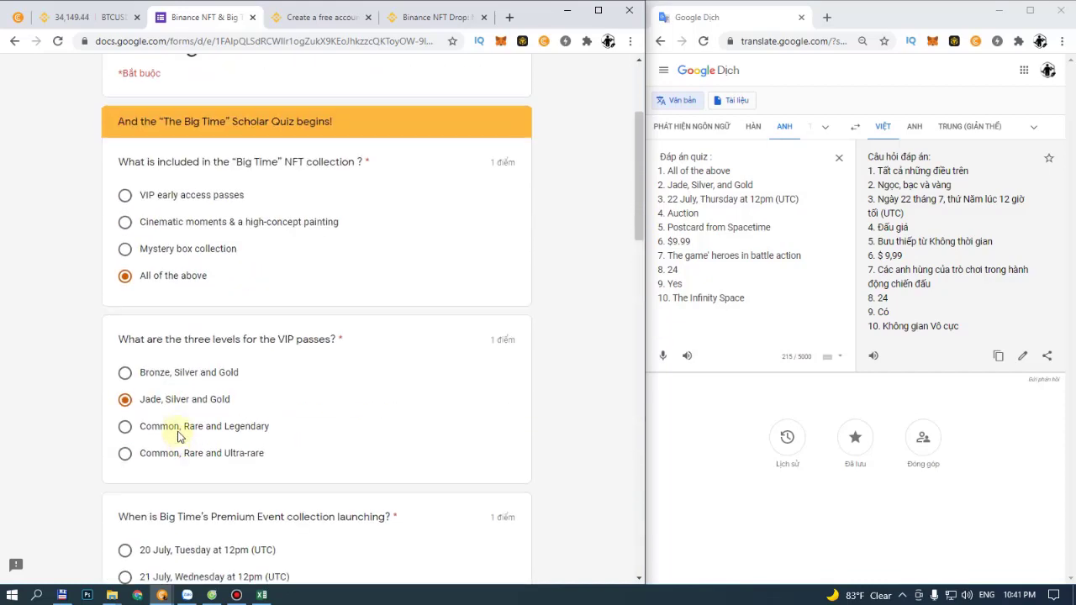
pyautogui.scroll(2, 177, 436)
pyautogui.scroll(-2, 170, 391)
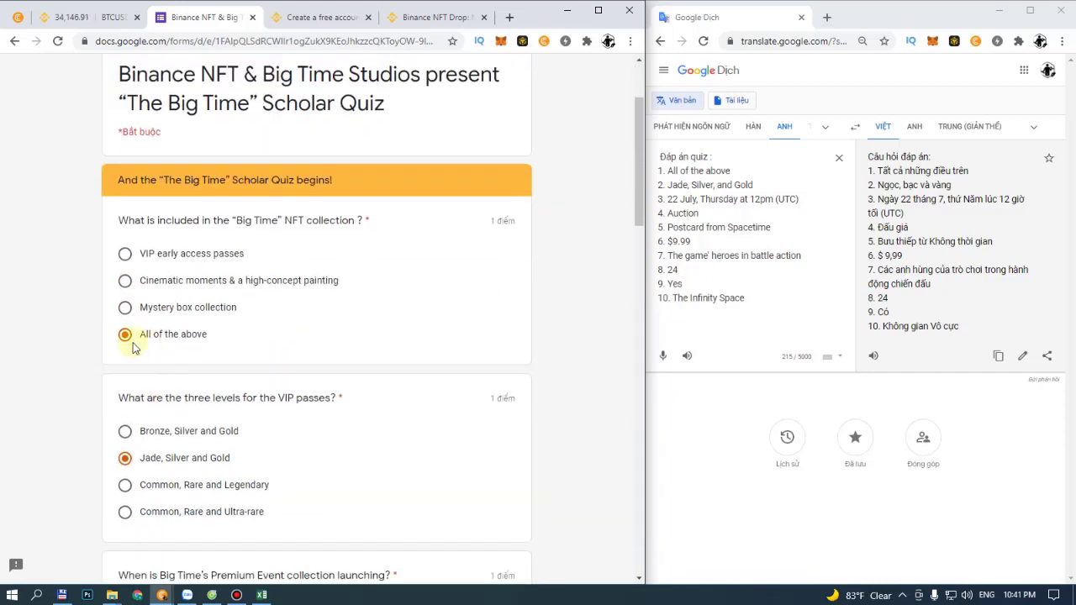
pyautogui.scroll(-1, 132, 348)
pyautogui.scroll(-1, 125, 389)
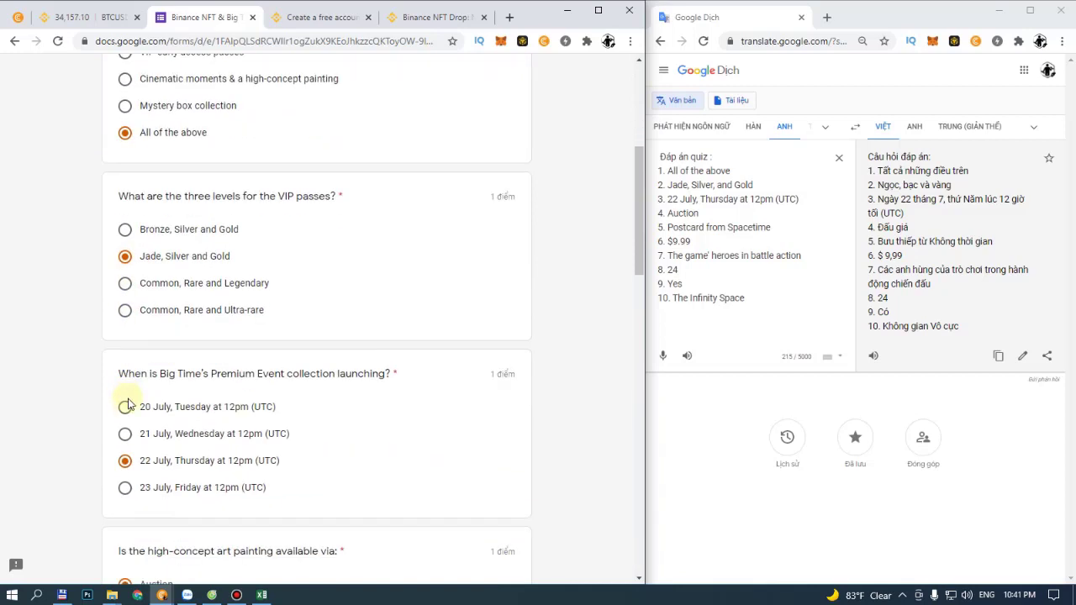
pyautogui.scroll(-1, 132, 455)
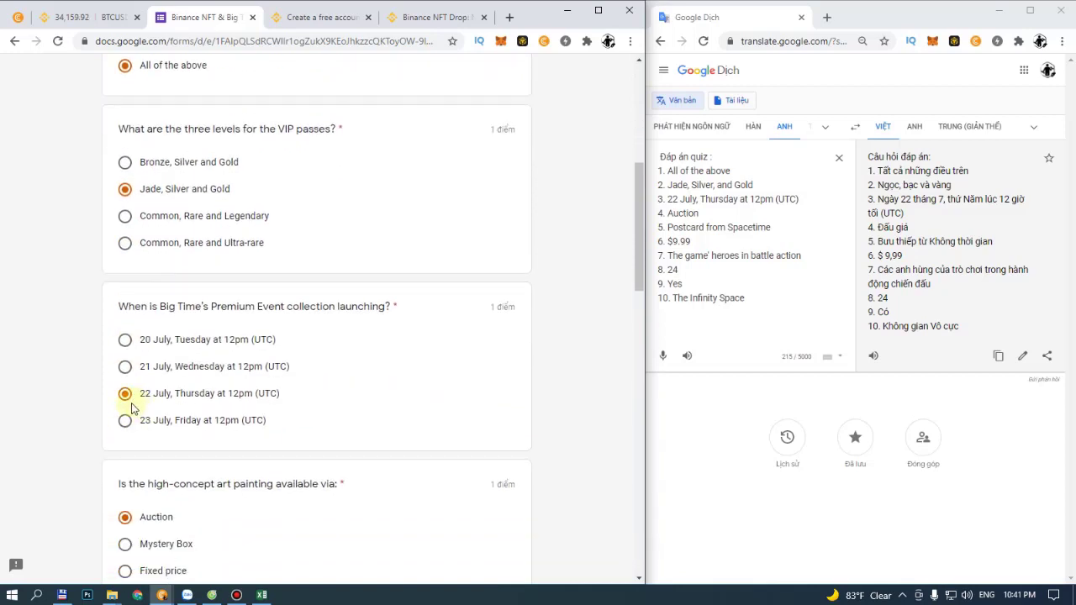
pyautogui.scroll(-2, 131, 410)
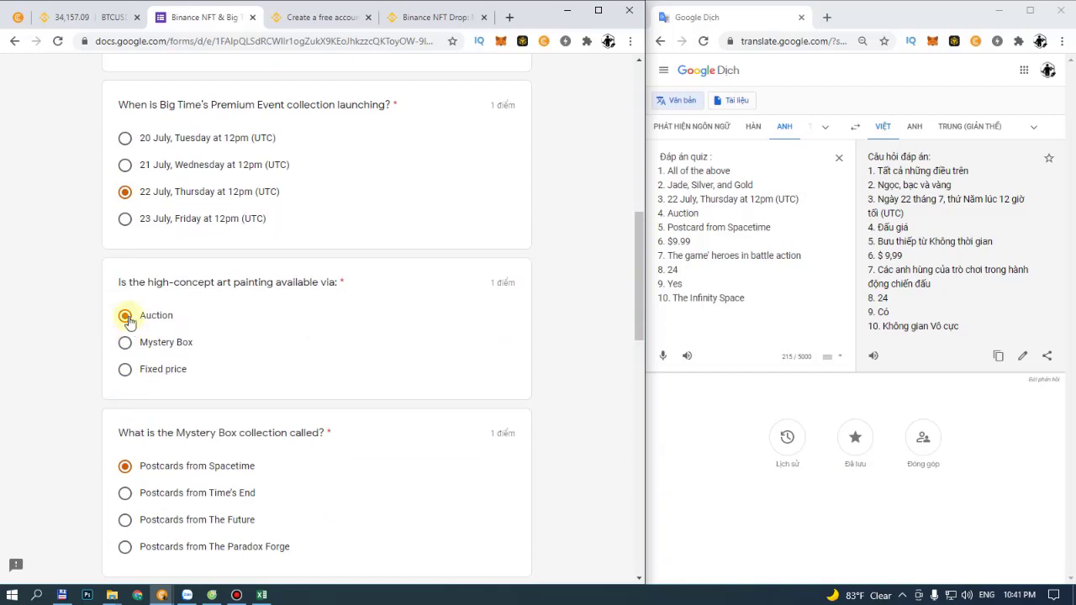
pyautogui.scroll(-2, 130, 320)
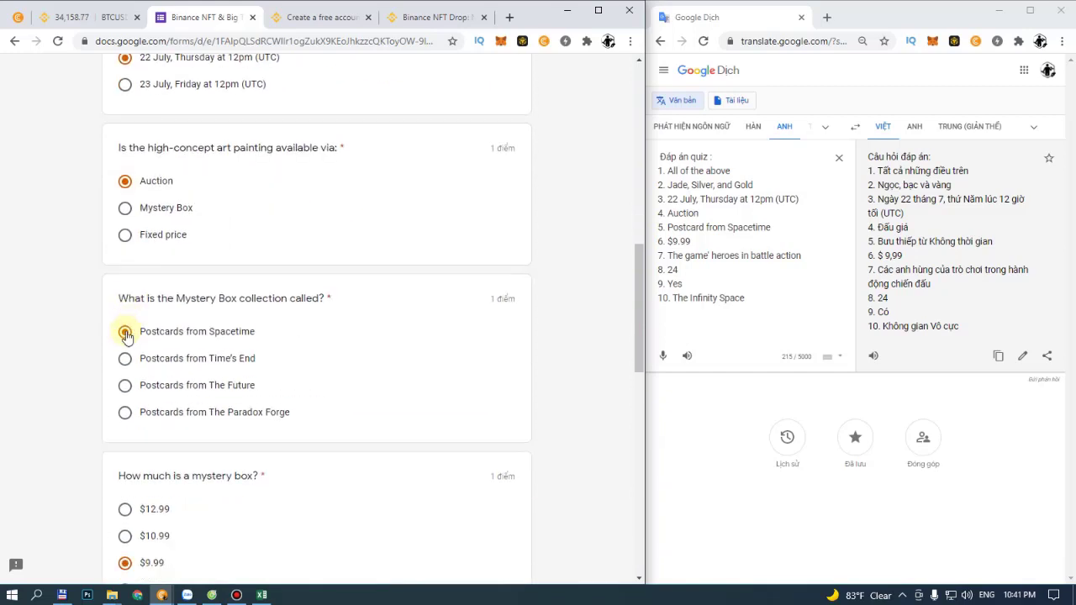
pyautogui.scroll(-2, 125, 334)
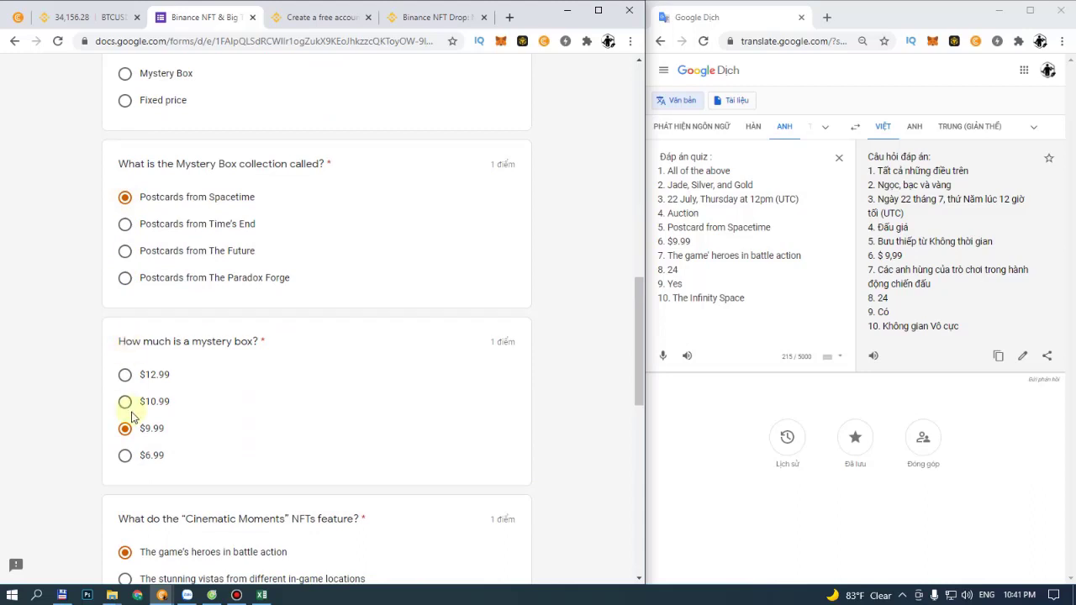
pyautogui.scroll(-1, 138, 427)
pyautogui.scroll(-2, 145, 425)
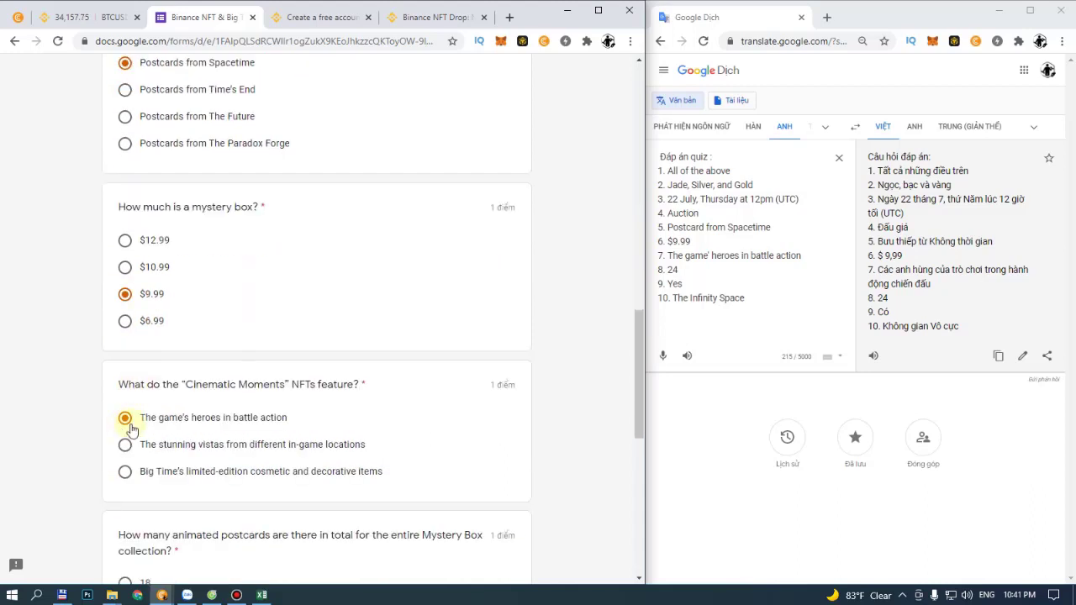
pyautogui.scroll(-3, 130, 425)
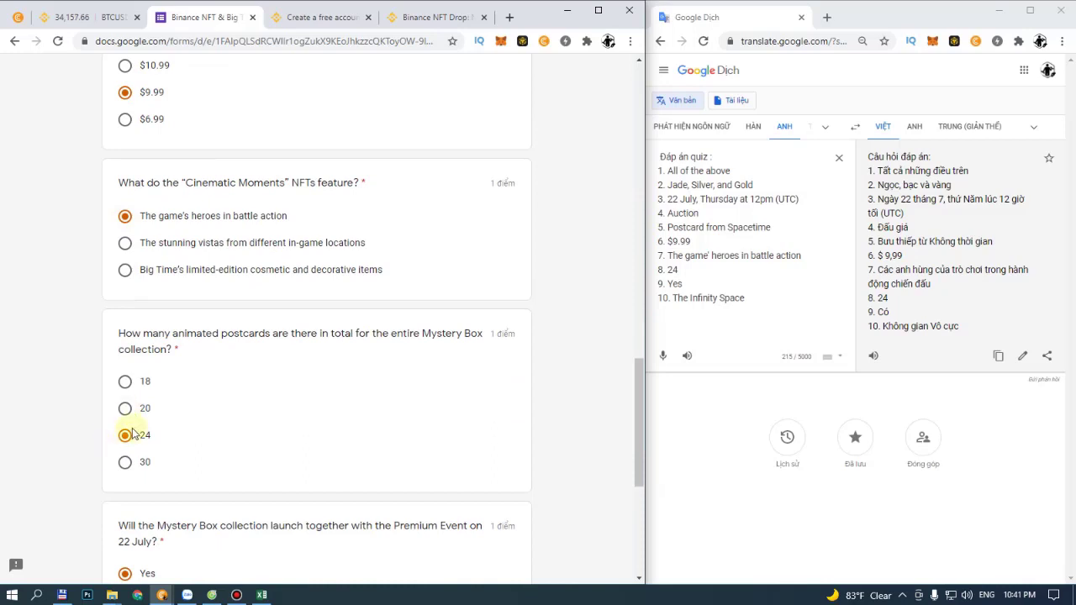
pyautogui.scroll(-3, 131, 425)
# Step: Confirm The Infinity Space, submit the quiz with Gửi, and open the score view
pyautogui.scroll(-2, 125, 382)
pyautogui.click(125, 427)
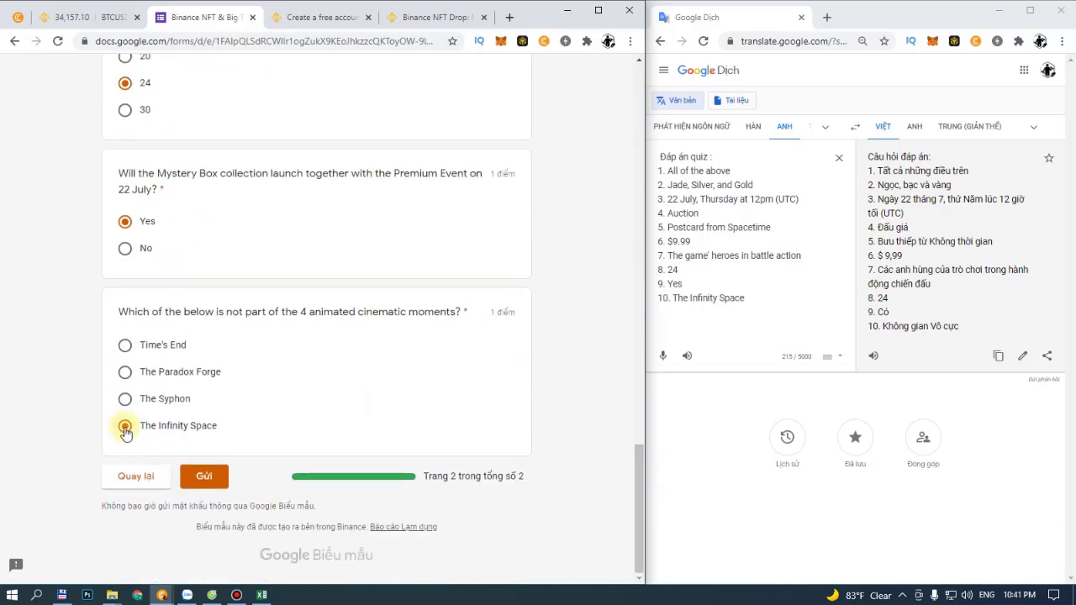
pyautogui.click(209, 475)
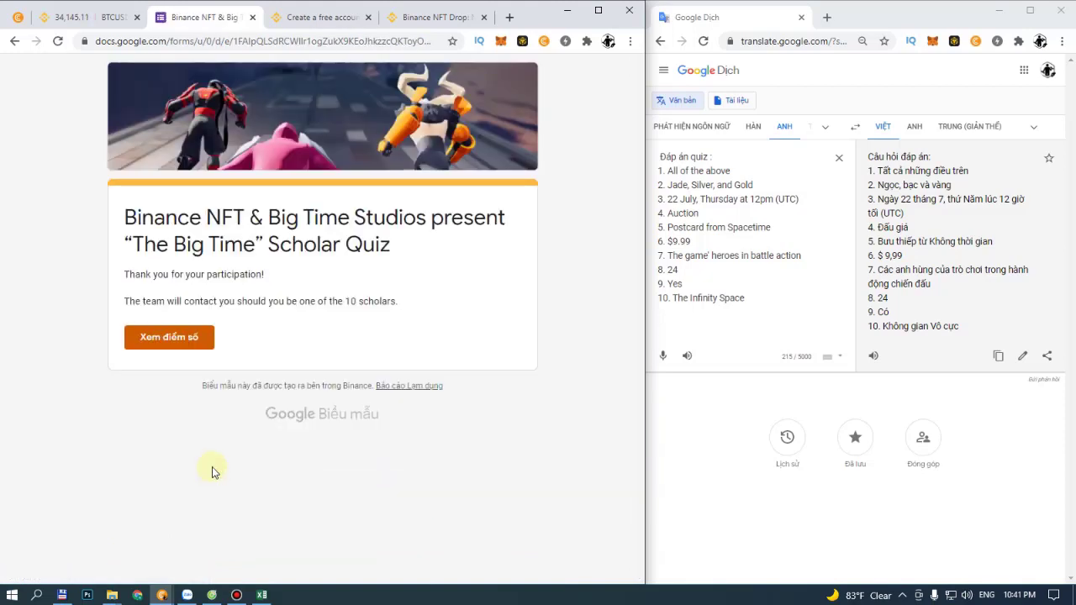
pyautogui.click(172, 337)
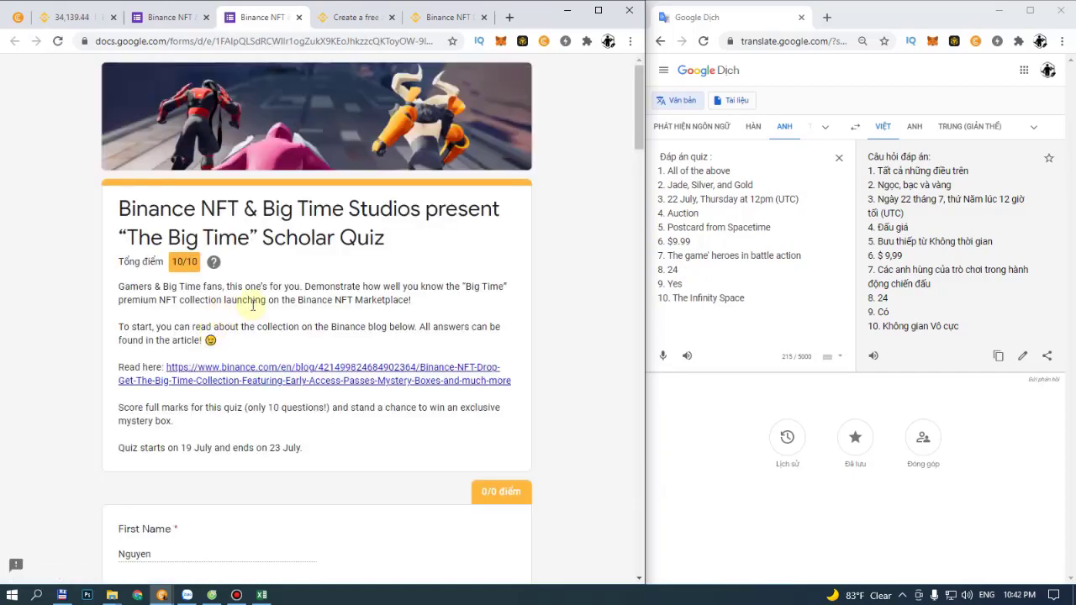
pyautogui.scroll(-4, 252, 305)
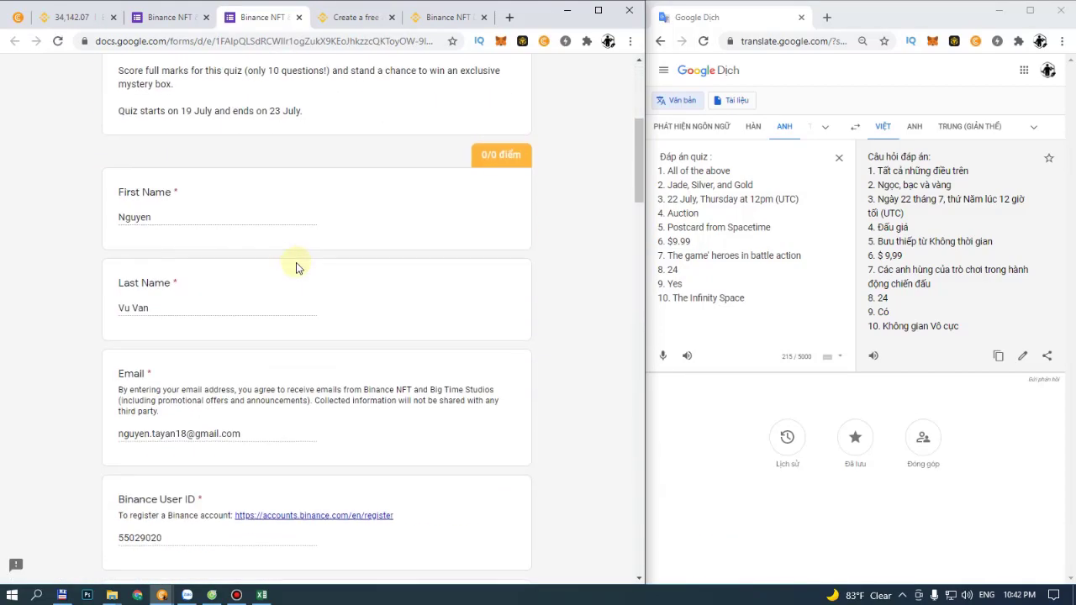
pyautogui.scroll(-2, 296, 267)
pyautogui.scroll(6, 298, 266)
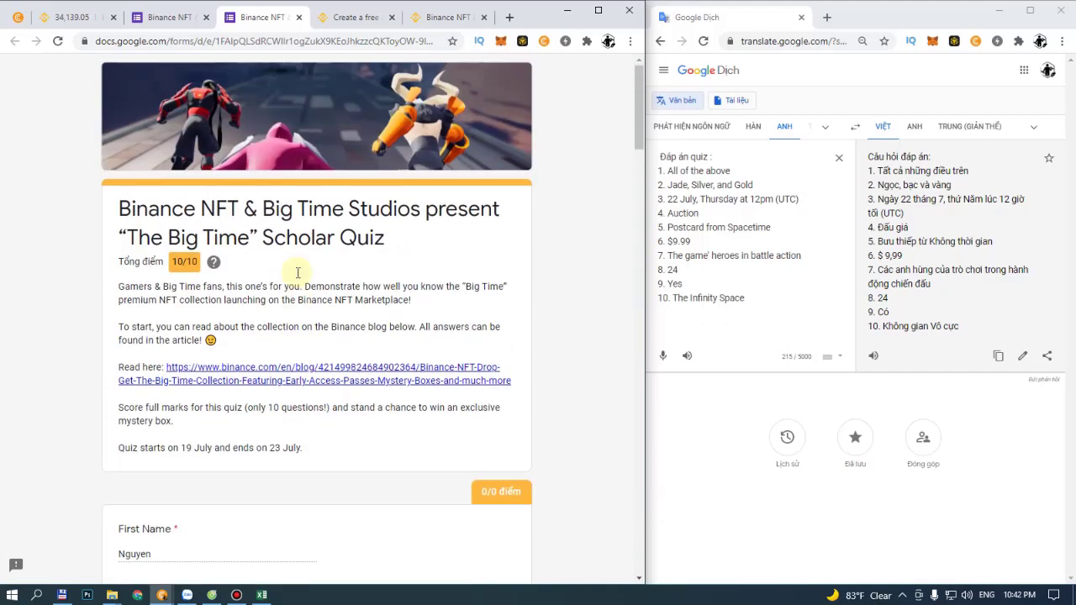